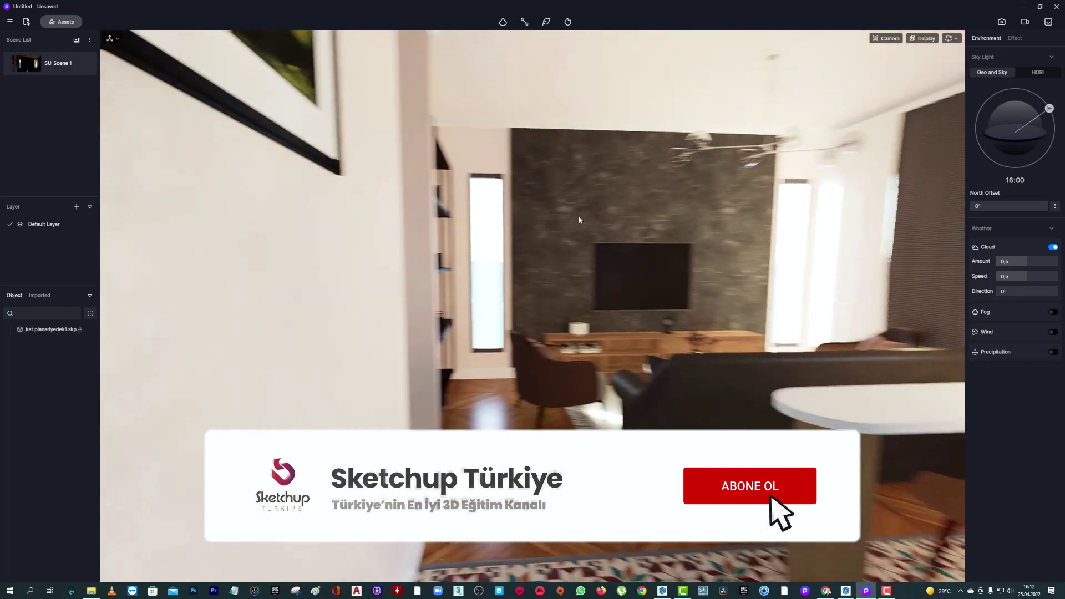
# Frame the camera on the TV wall, sofa, bar table and shelf.
pyautogui.moveTo(676, 178)
pyautogui.mouseDown(button='right')
pyautogui.moveTo(555, 217)
pyautogui.moveTo(701, 224)
pyautogui.mouseUp(button='right')
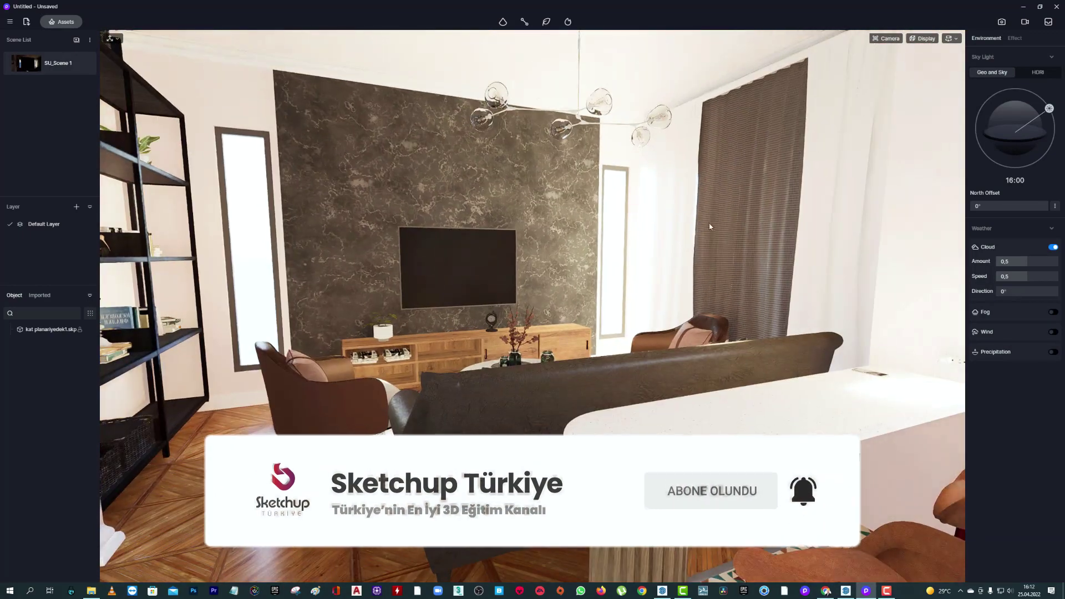
pyautogui.moveTo(701, 225); pyautogui.dragTo(740, 231, button='right')
pyautogui.scroll(-5, 740, 231)
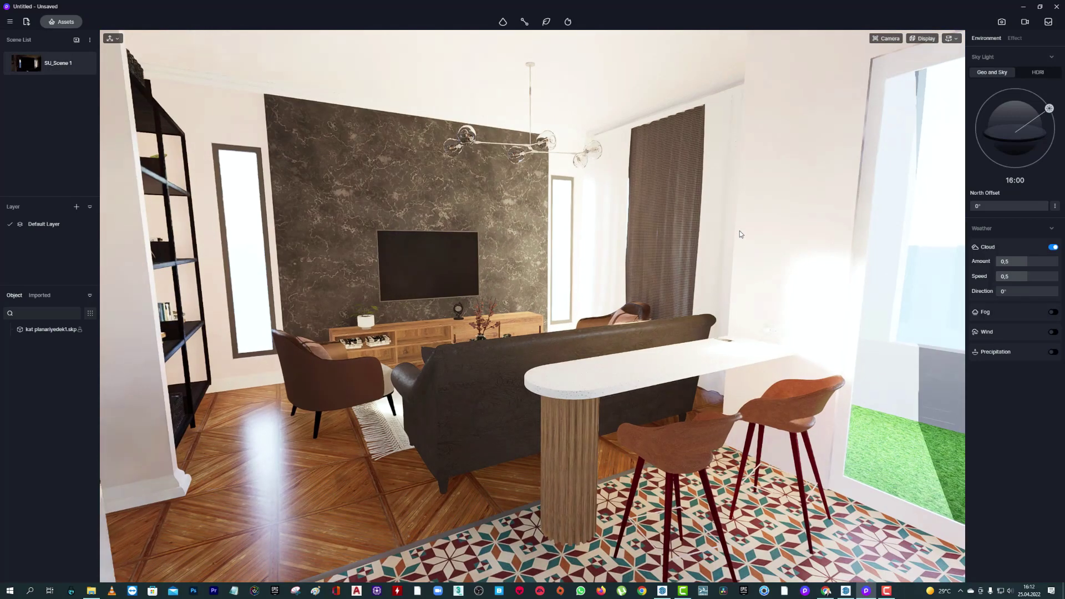
pyautogui.scroll(4, 740, 230)
pyautogui.scroll(-3, 740, 231)
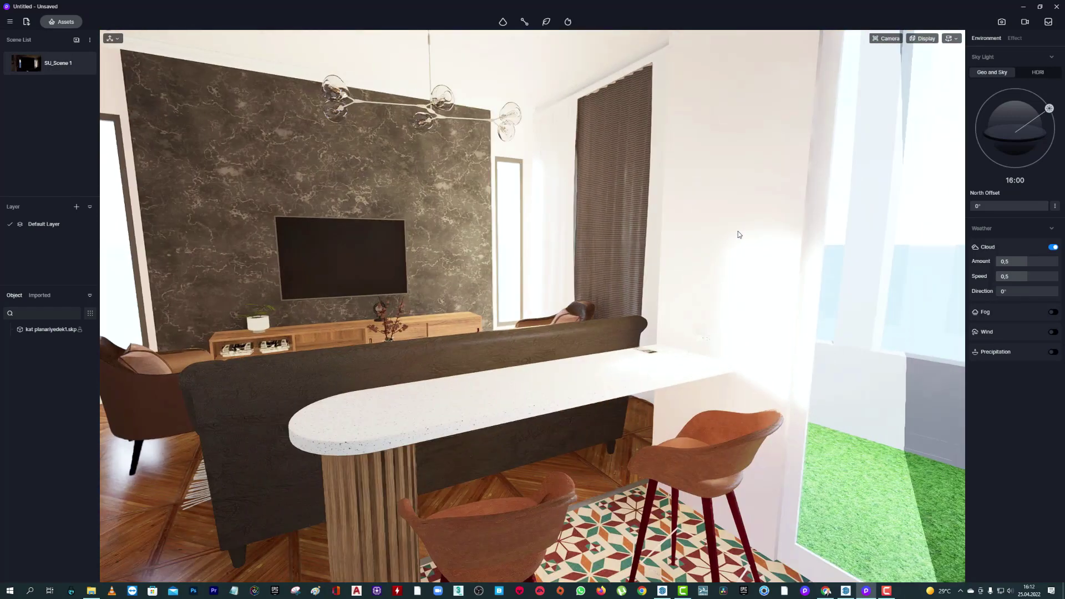
pyautogui.moveTo(738, 231); pyautogui.dragTo(690, 229, button='right')
pyautogui.scroll(-2, 690, 229)
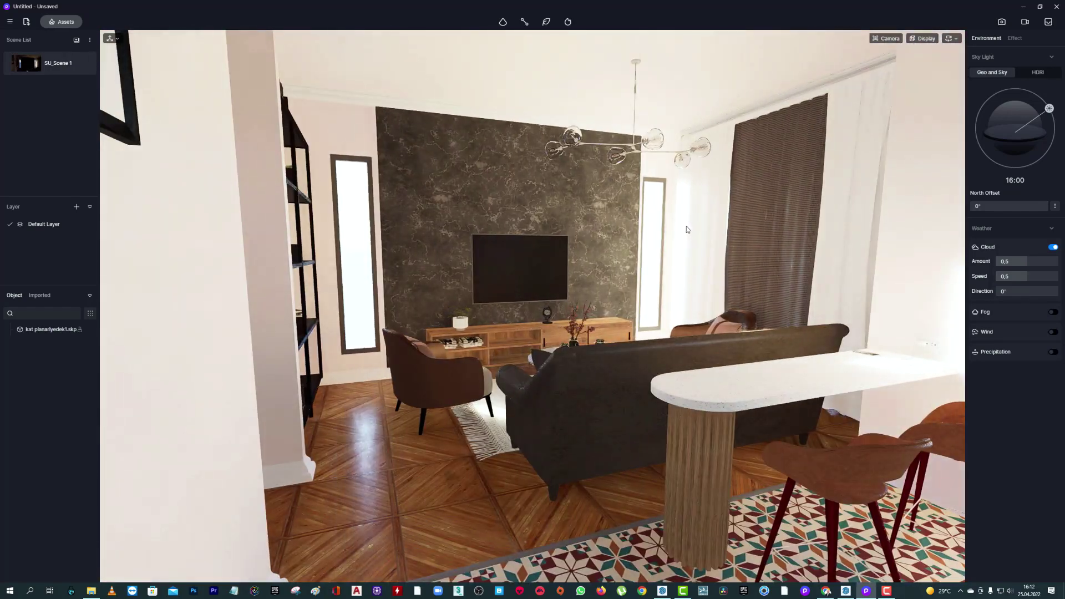
pyautogui.scroll(2, 710, 167)
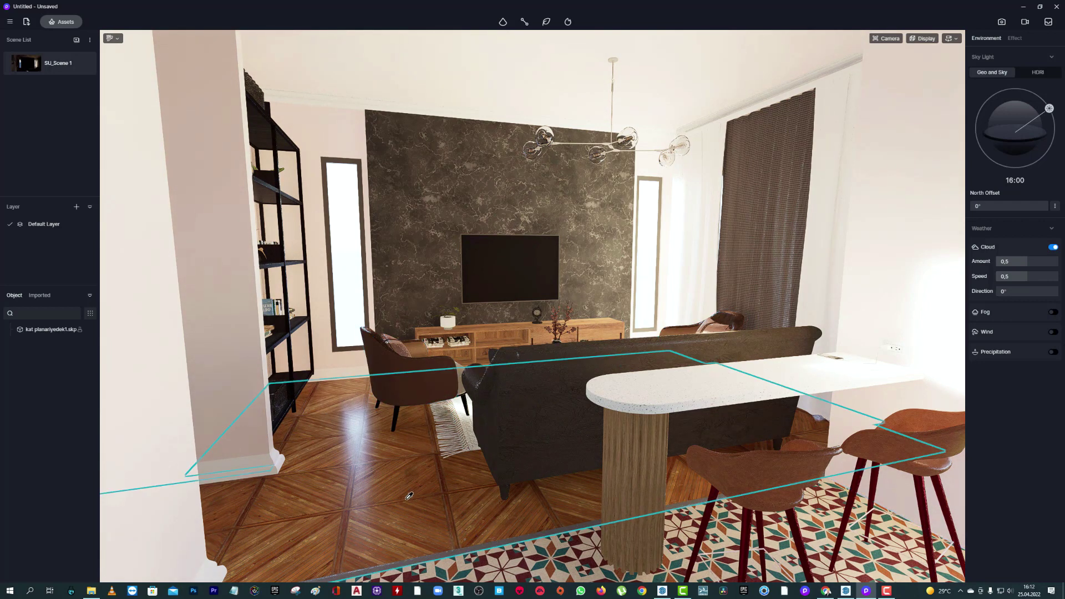
# Set the parquet floor material's normal strength to 0,14.
pyautogui.click(381, 495)
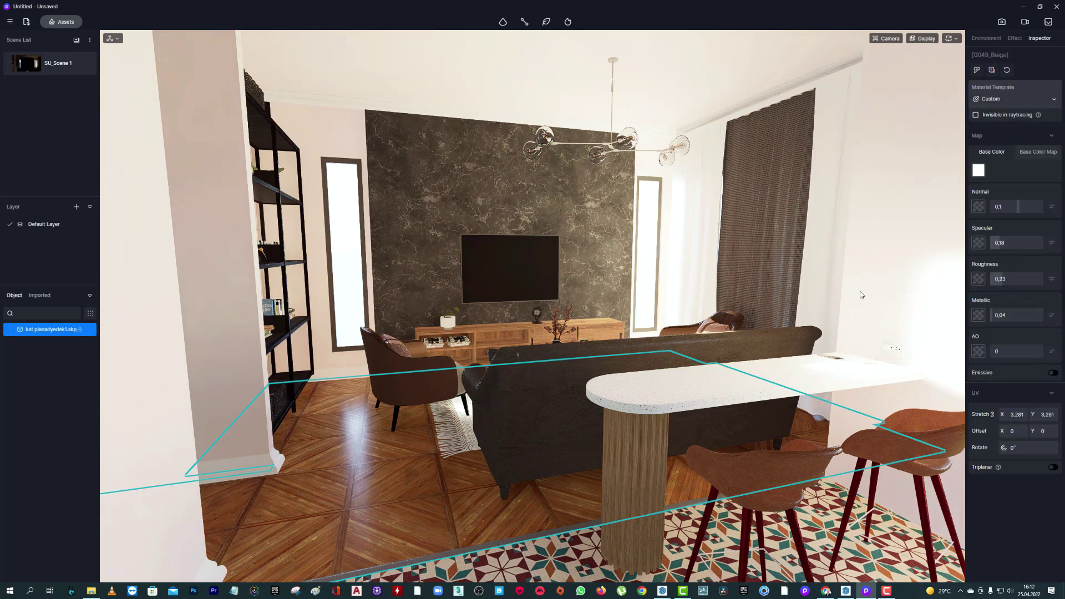
pyautogui.moveTo(1027, 206); pyautogui.dragTo(1026, 206)
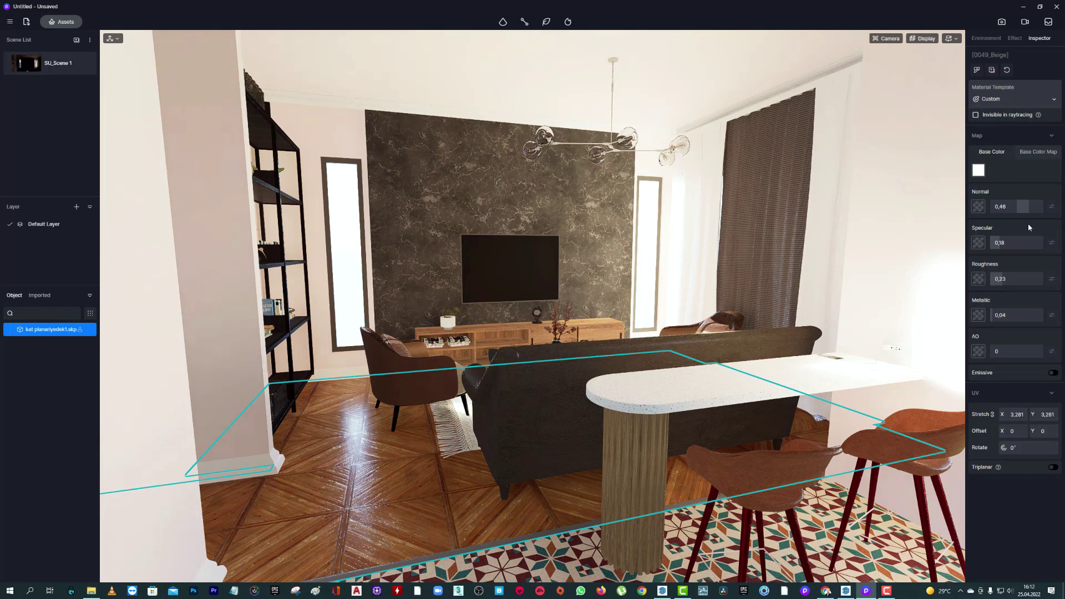
pyautogui.moveTo(1027, 211); pyautogui.dragTo(1022, 210)
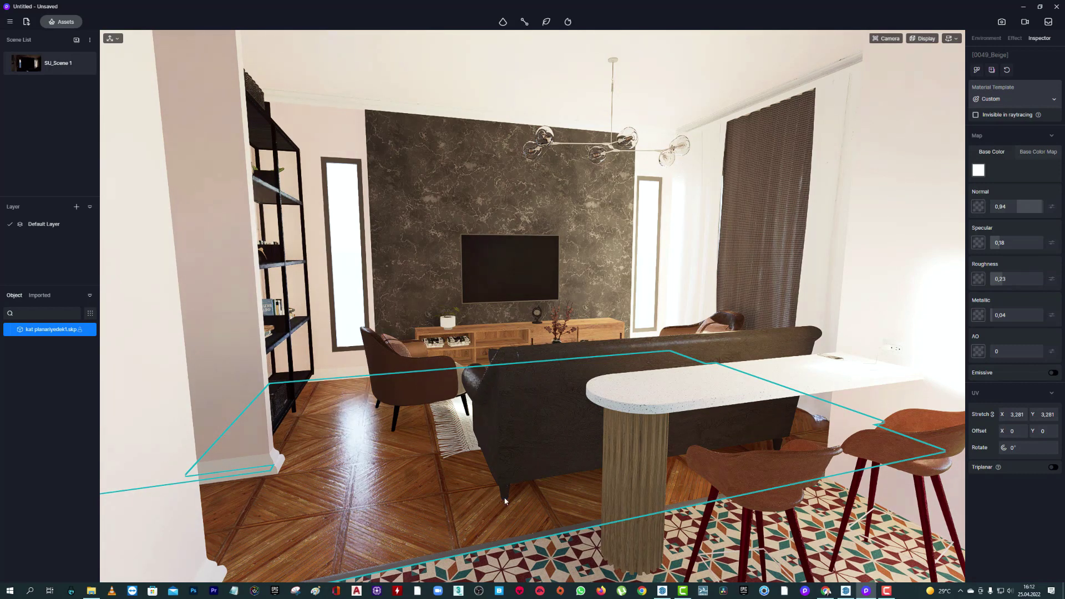
pyautogui.scroll(5, 375, 540)
pyautogui.scroll(2, 375, 540)
pyautogui.scroll(2, 358, 544)
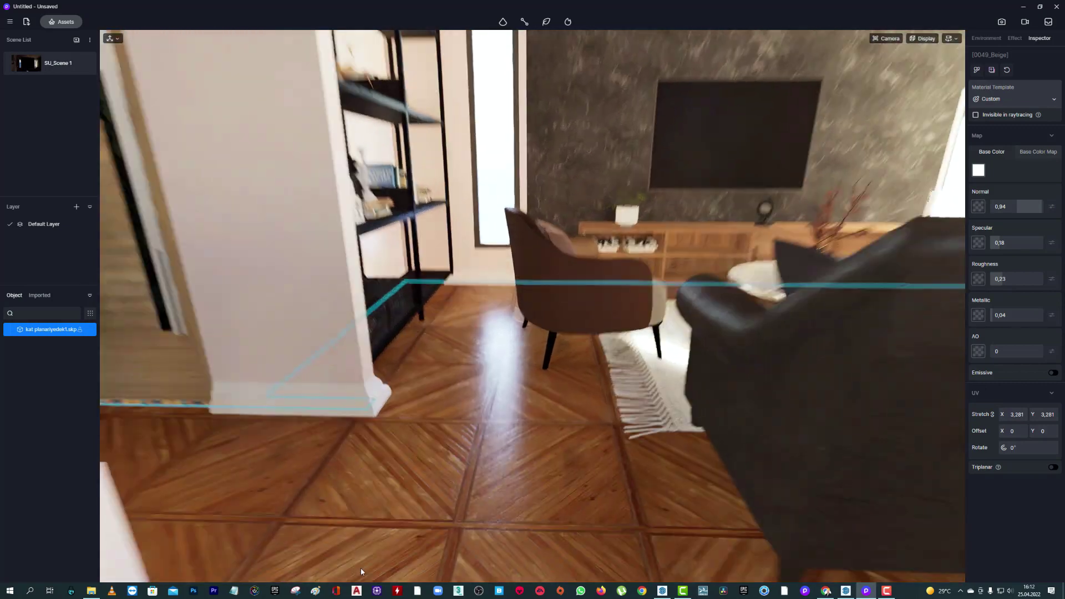
pyautogui.scroll(2, 359, 555)
pyautogui.scroll(2, 361, 568)
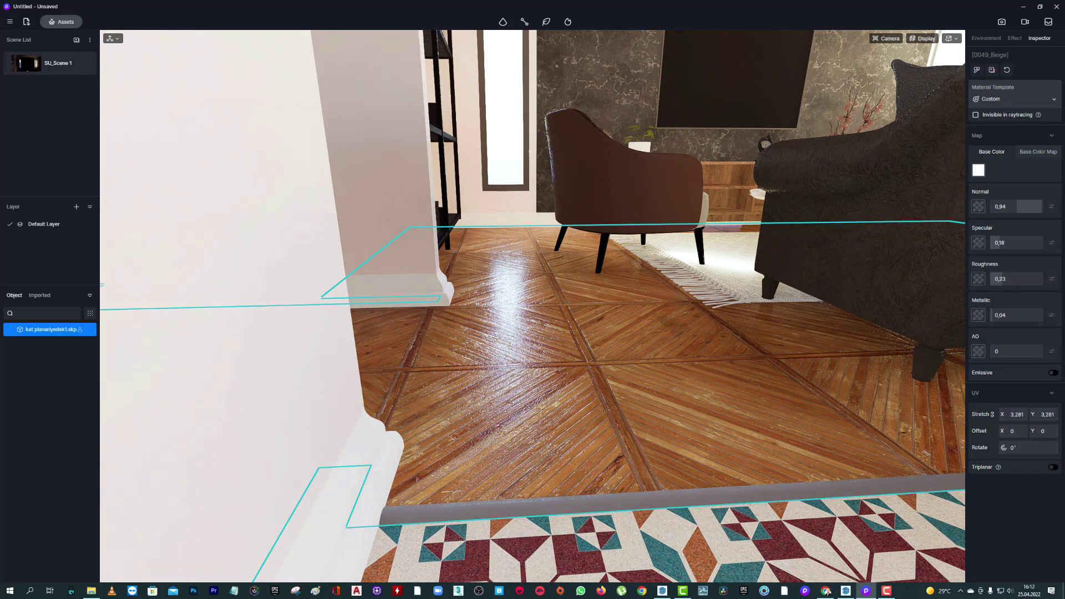
pyautogui.moveTo(1049, 211); pyautogui.dragTo(994, 206)
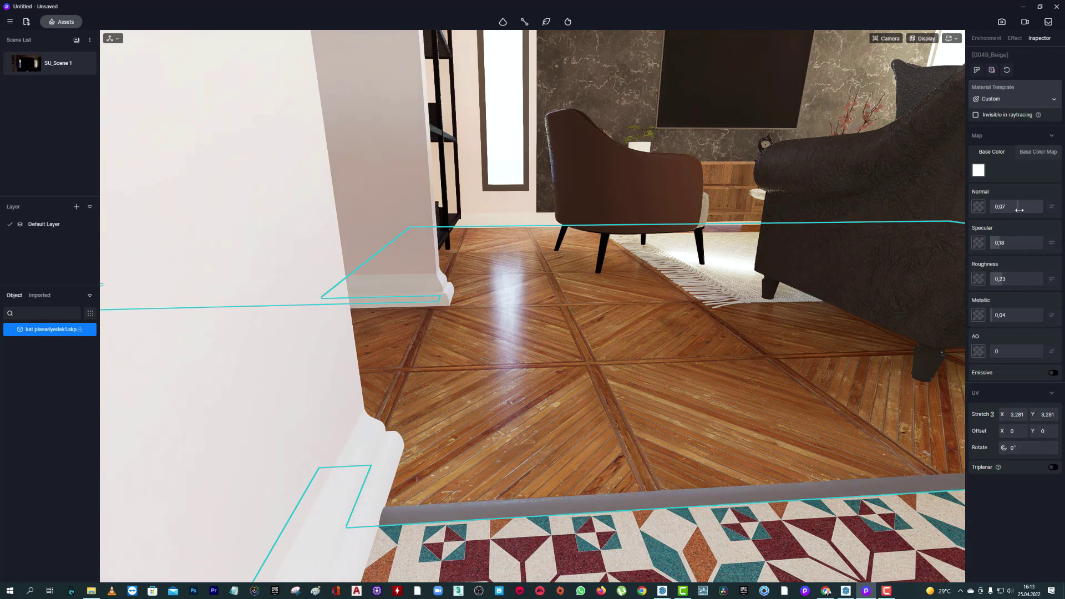
pyautogui.moveTo(1018, 209); pyautogui.dragTo(1022, 209)
# Give the floor specular 0,05, roughness 0,39 and metallic 0.
pyautogui.moveTo(1016, 243); pyautogui.dragTo(994, 243)
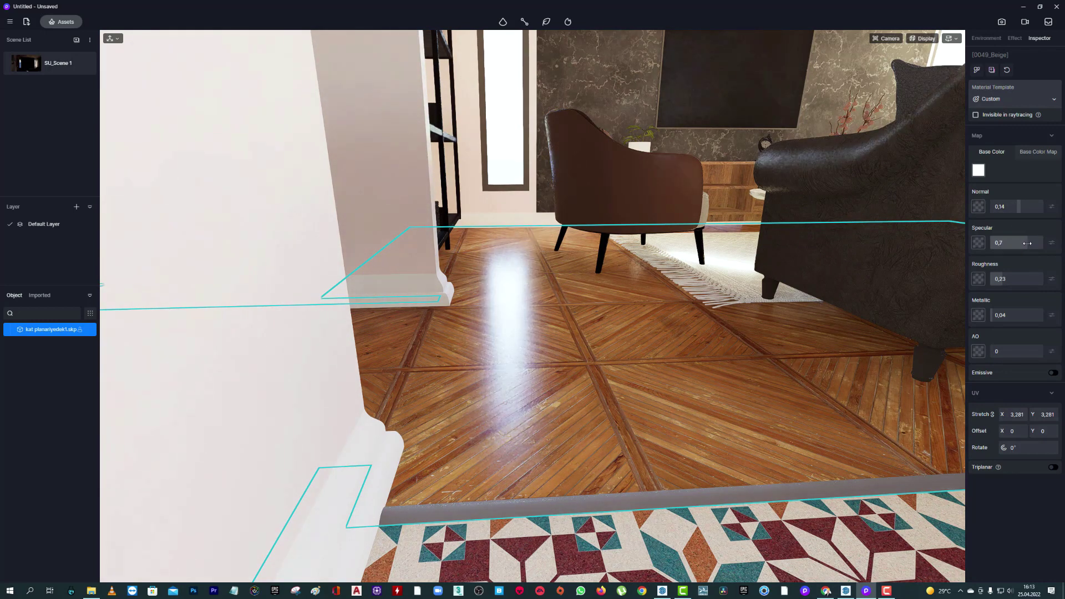
pyautogui.moveTo(1009, 279); pyautogui.dragTo(1020, 278)
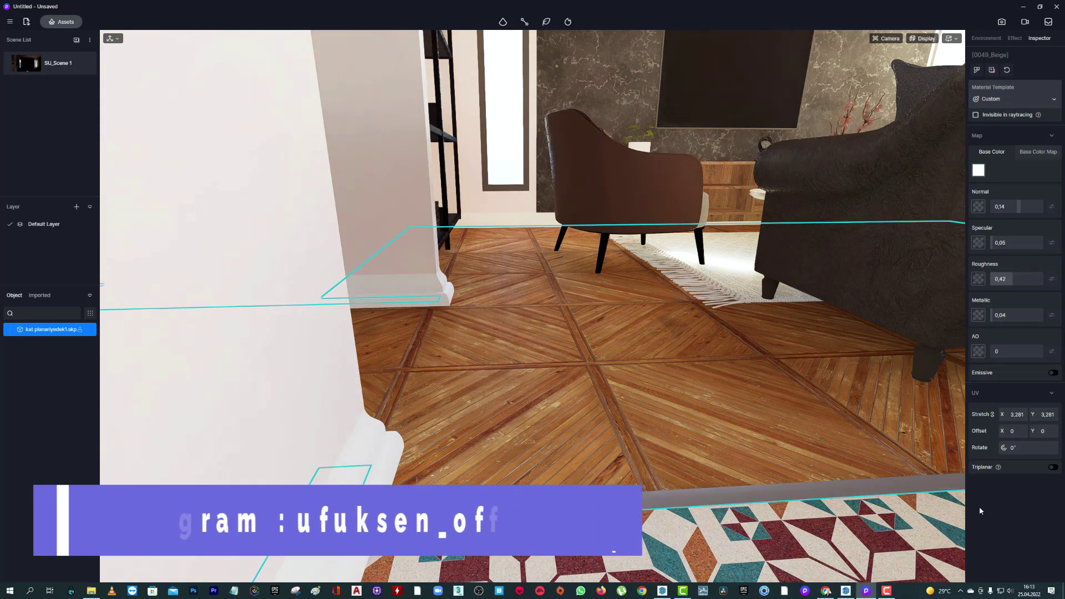
pyautogui.moveTo(1011, 279); pyautogui.dragTo(1004, 279)
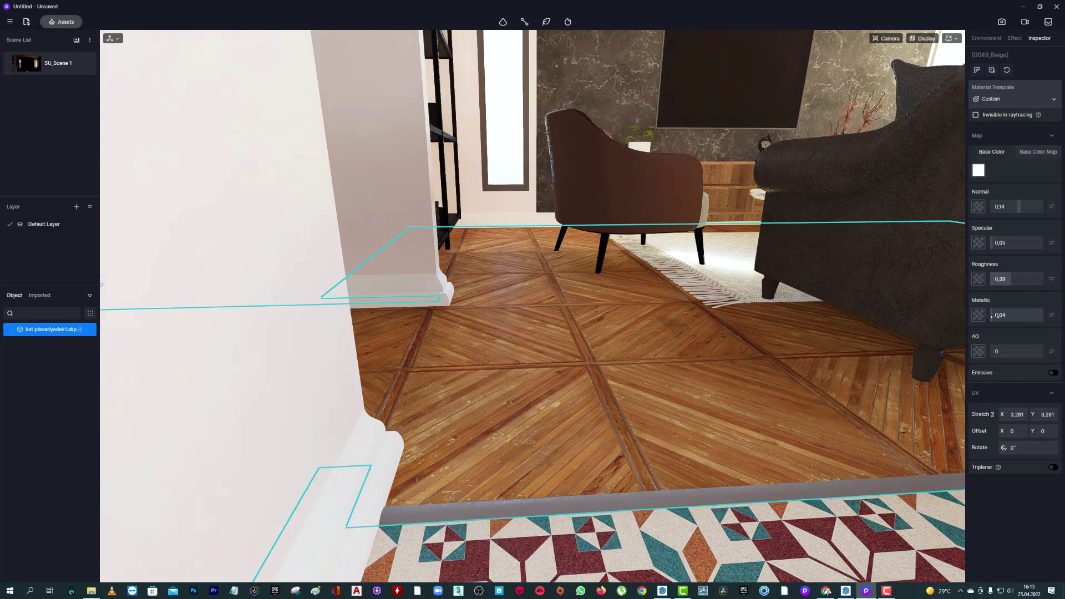
pyautogui.moveTo(991, 316); pyautogui.dragTo(985, 319)
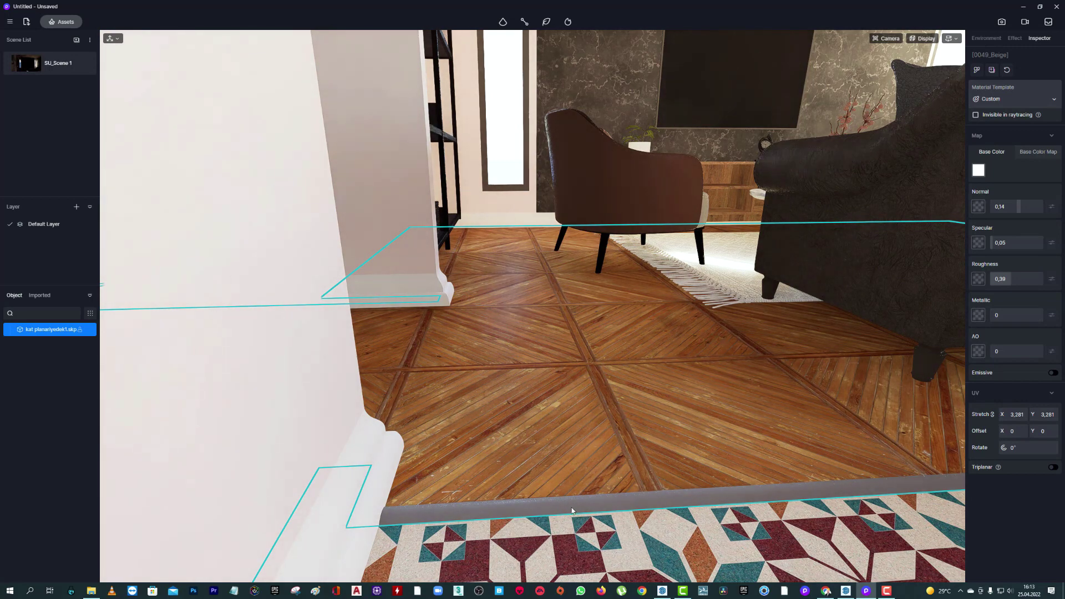
# Give the baseboard strip metallic 0,76, specular 0,17 and roughness 0,11, then deselect it.
pyautogui.click(608, 501)
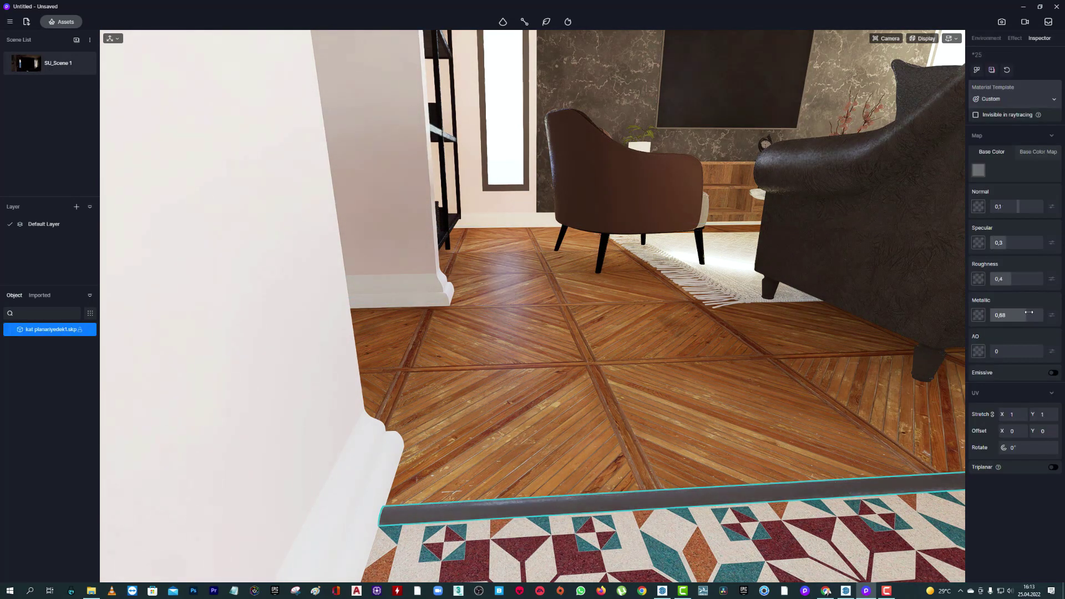
pyautogui.moveTo(1005, 313); pyautogui.dragTo(1029, 314)
pyautogui.moveTo(943, 333)
pyautogui.mouseDown(button='right')
pyautogui.moveTo(886, 341)
pyautogui.moveTo(1056, 264)
pyautogui.mouseUp(button='right')
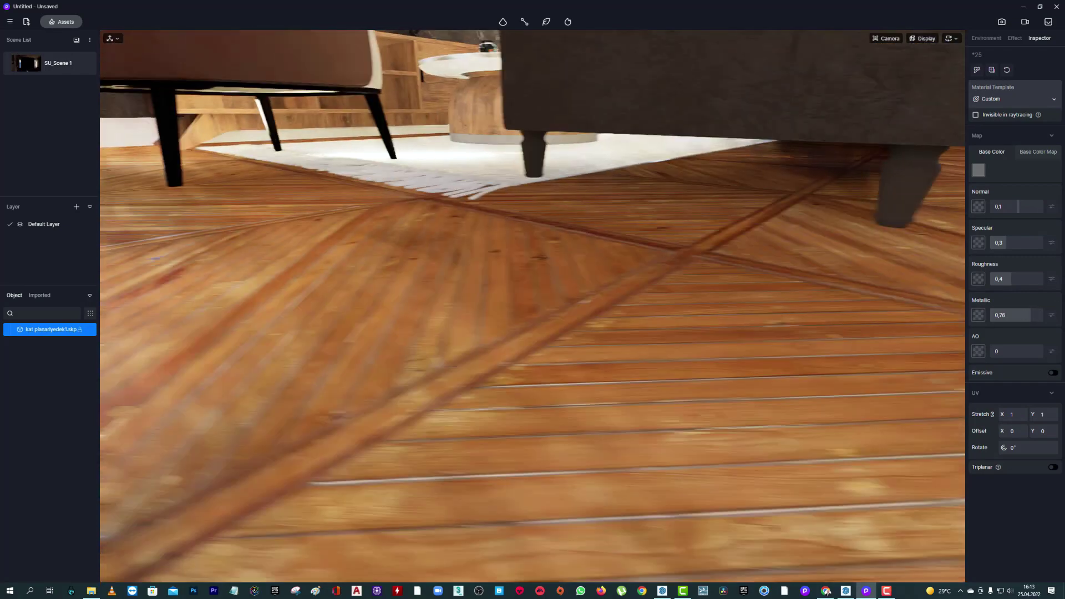
pyautogui.moveTo(850, 236); pyautogui.dragTo(887, 244, button='right')
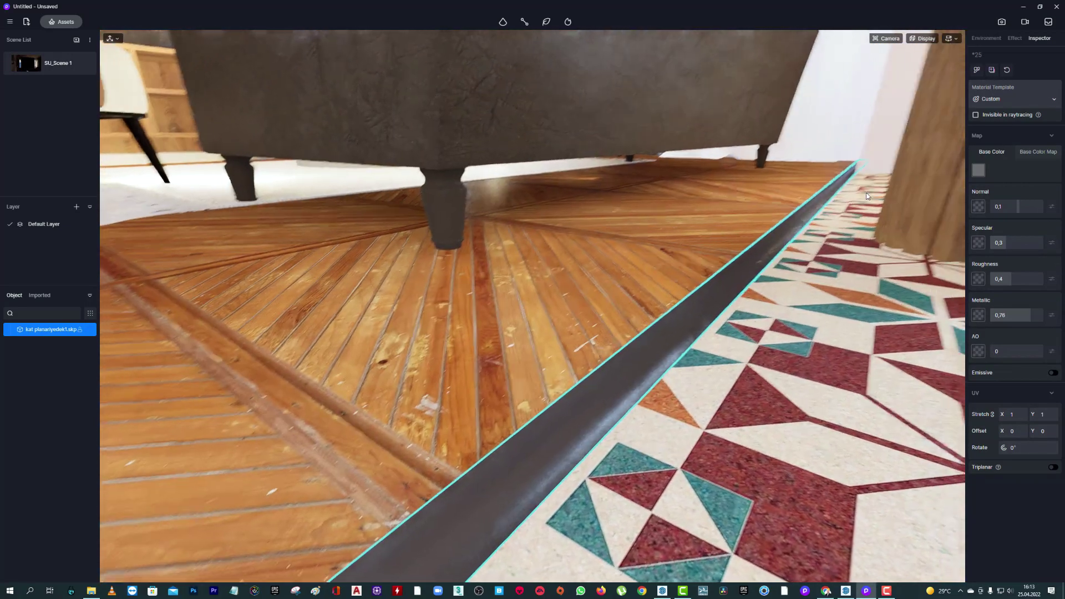
pyautogui.moveTo(1006, 242); pyautogui.dragTo(998, 243)
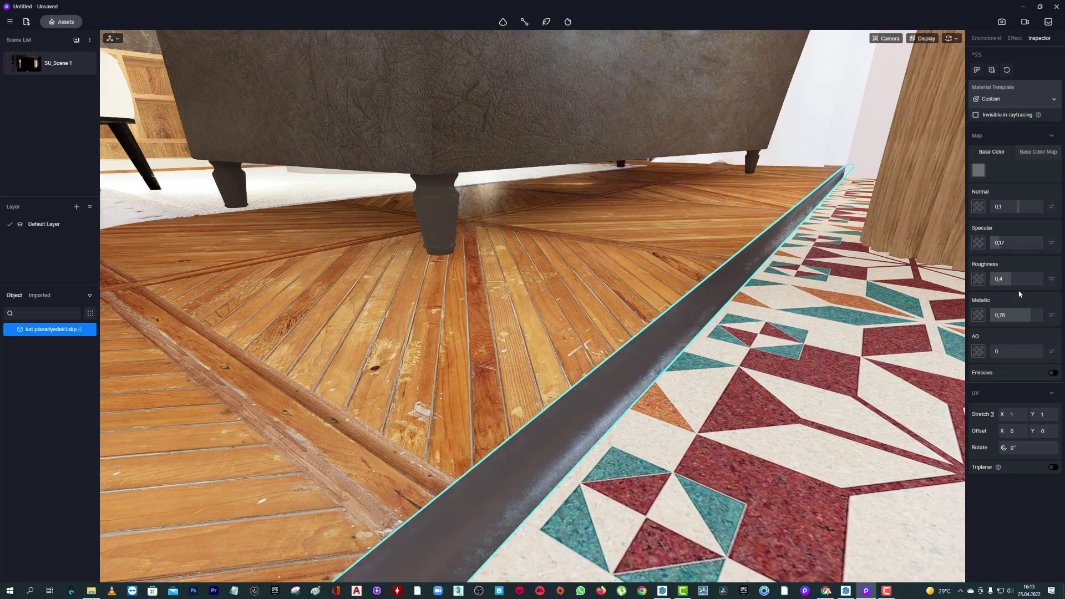
pyautogui.moveTo(1005, 279); pyautogui.dragTo(995, 281)
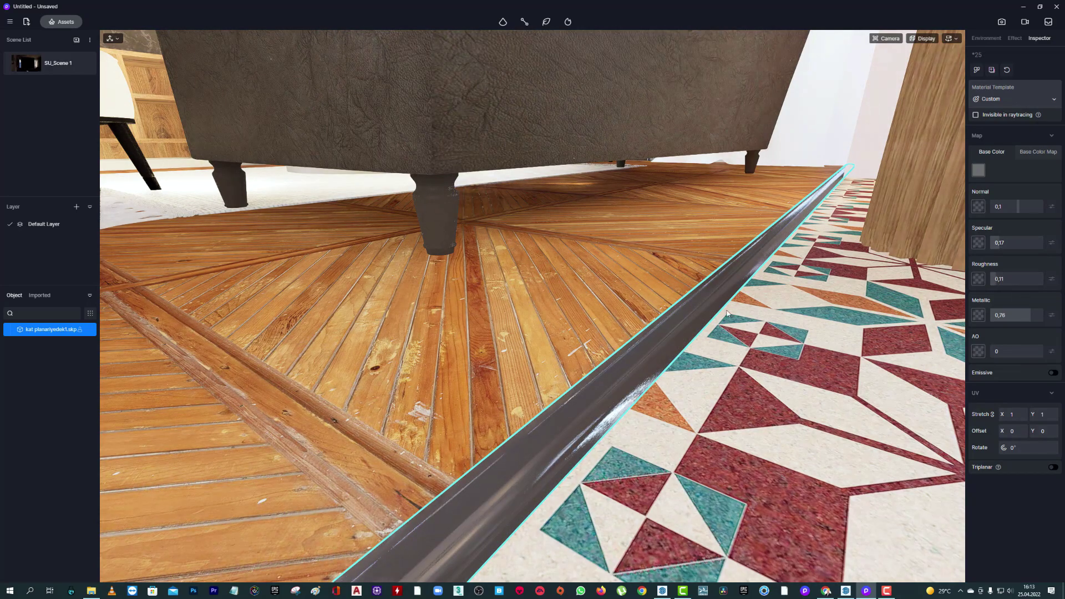
pyautogui.moveTo(726, 313)
pyautogui.mouseDown(button='right')
pyautogui.moveTo(337, 327)
pyautogui.moveTo(361, 384)
pyautogui.mouseUp(button='right')
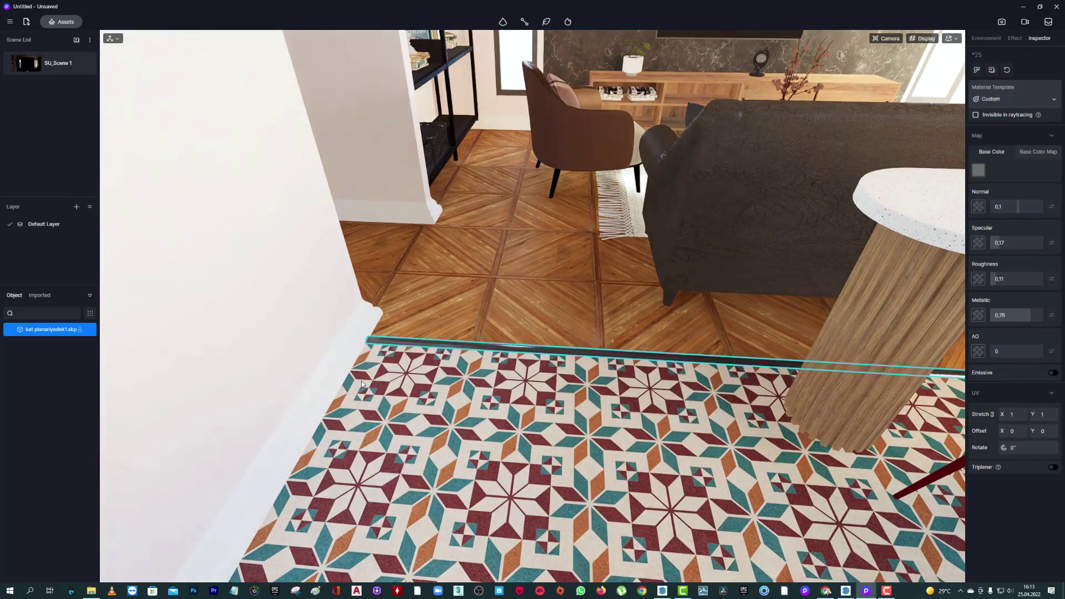
pyautogui.press('Escape')
# Make the patterned tile floor glossier with lower roughness and normal strength 0,28.
pyautogui.click(521, 446)
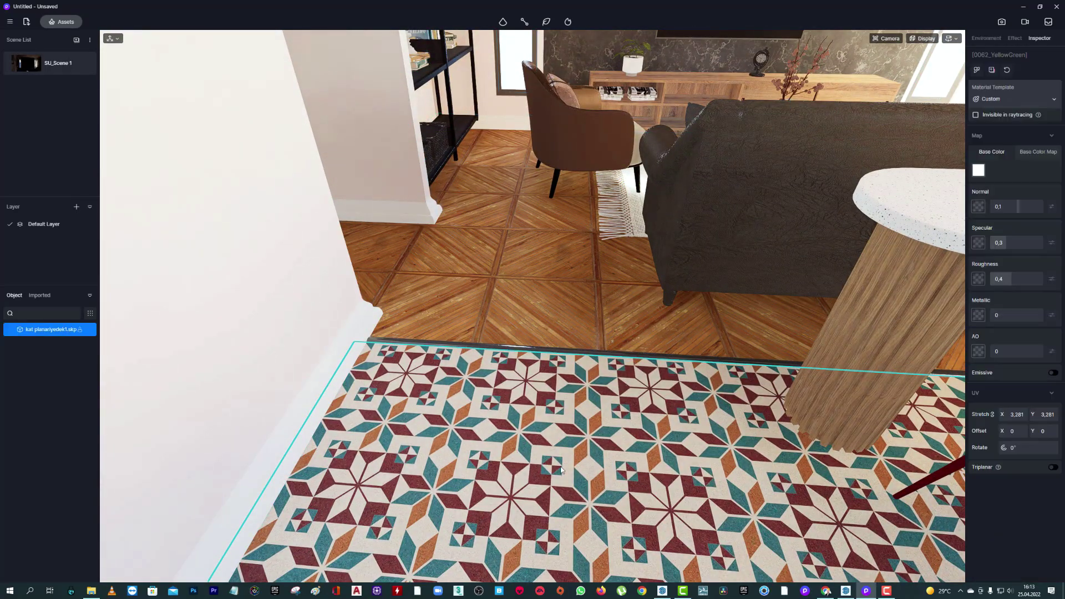
pyautogui.moveTo(562, 469); pyautogui.dragTo(952, 320, button='right')
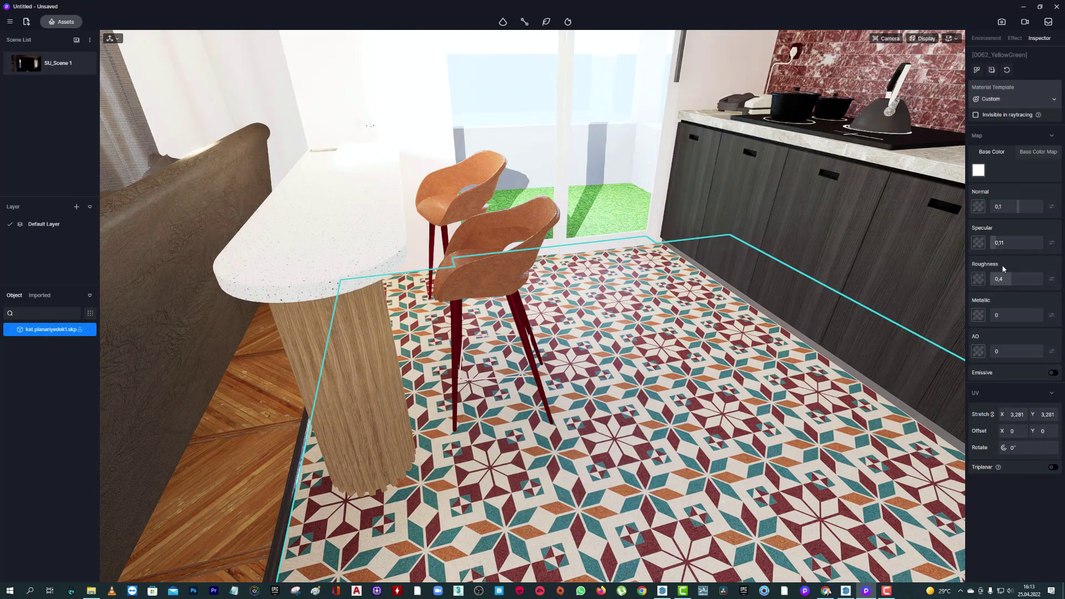
pyautogui.moveTo(1009, 278); pyautogui.dragTo(1001, 278)
pyautogui.moveTo(713, 252); pyautogui.dragTo(1009, 198, button='right')
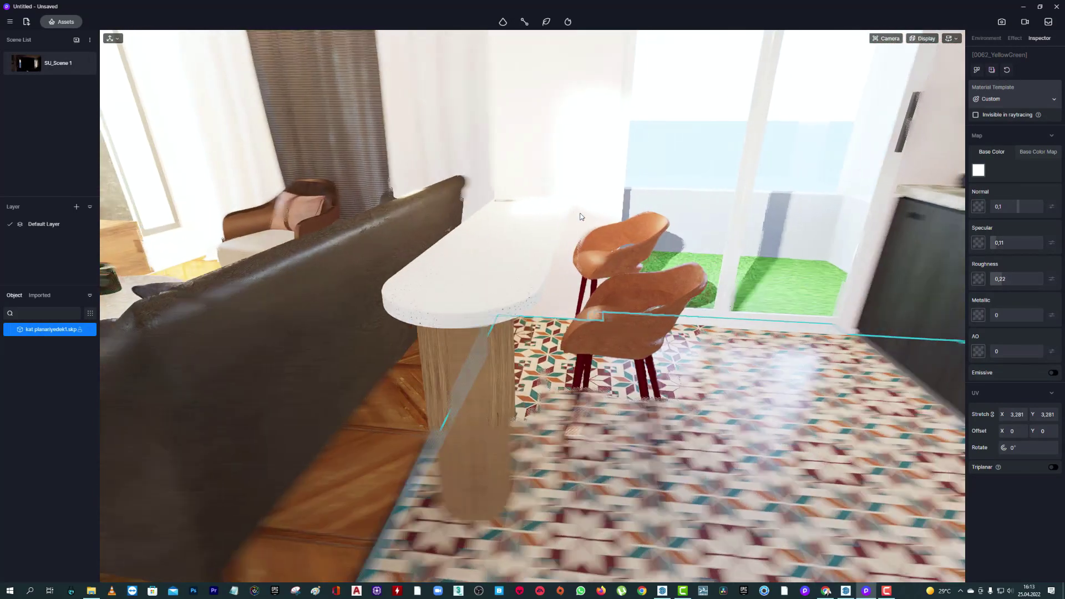
pyautogui.moveTo(1020, 205); pyautogui.dragTo(1036, 205)
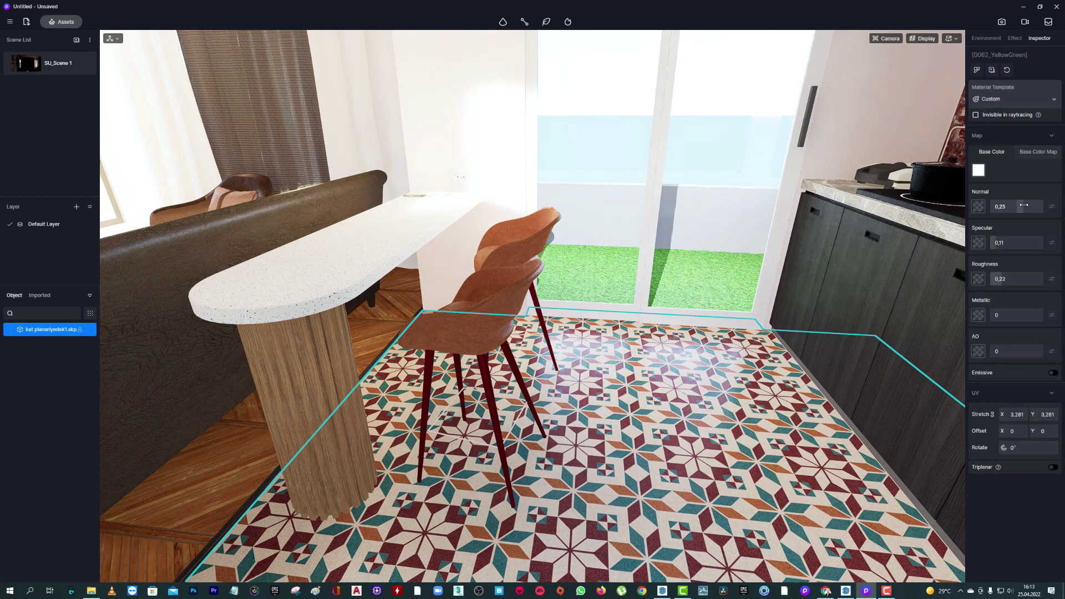
pyautogui.moveTo(896, 398); pyautogui.dragTo(769, 325, button='right')
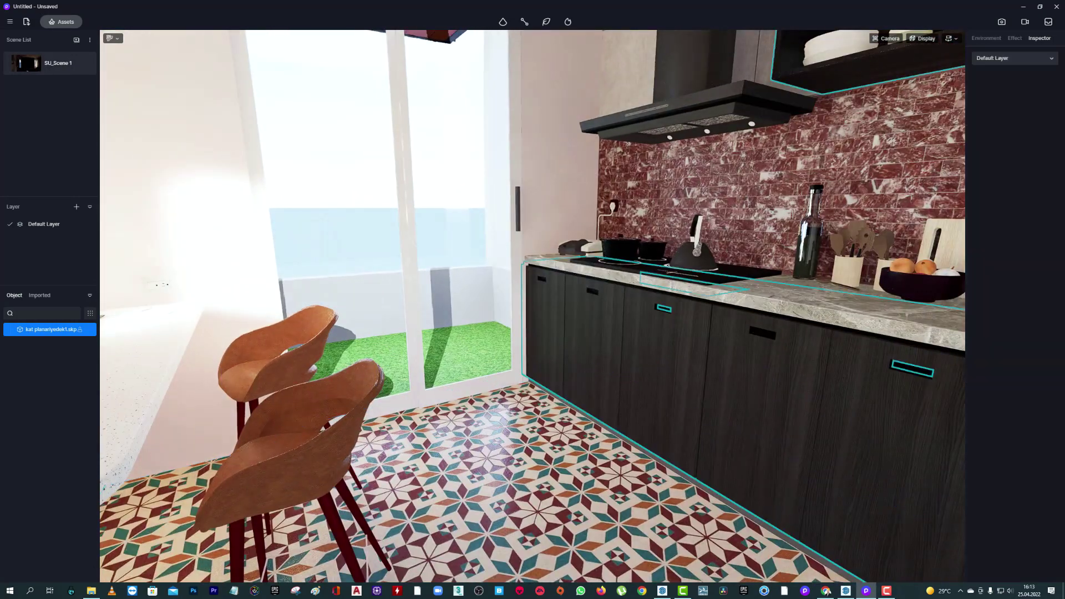
pyautogui.click(700, 360)
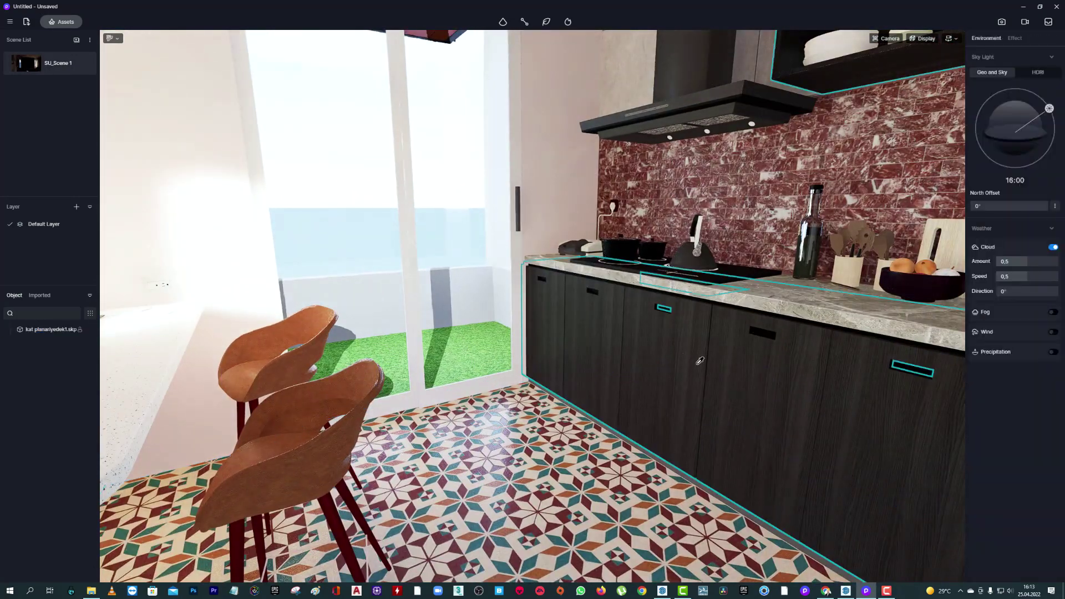
# Give the dark kitchen cabinets Normal 0.22, Specular 0.16 and Roughness 0.14.
pyautogui.click(692, 330)
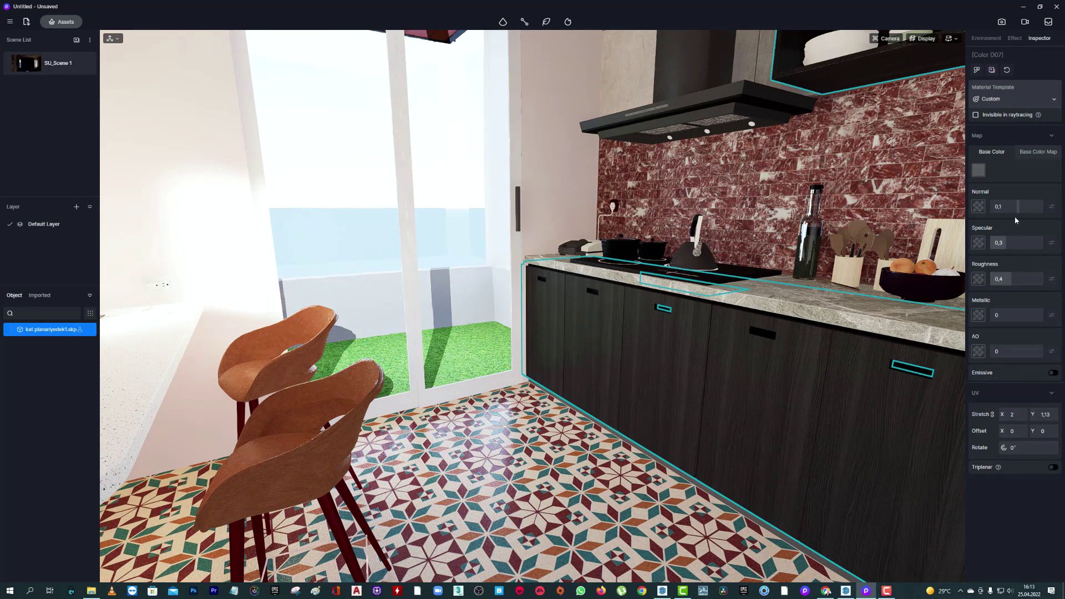
pyautogui.moveTo(1021, 209); pyautogui.dragTo(998, 242)
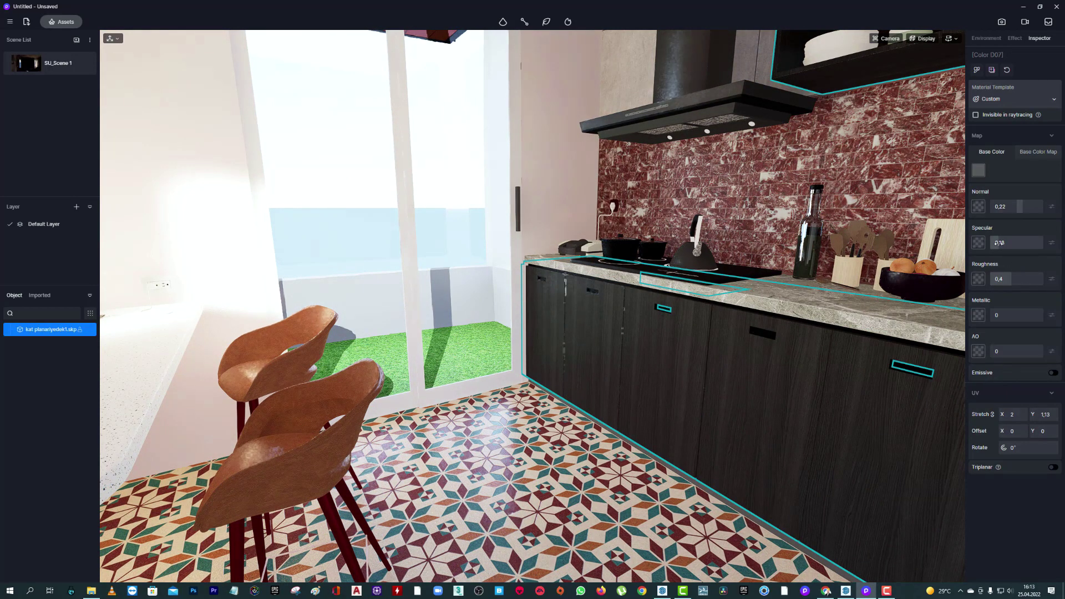
pyautogui.moveTo(1014, 279); pyautogui.dragTo(999, 279)
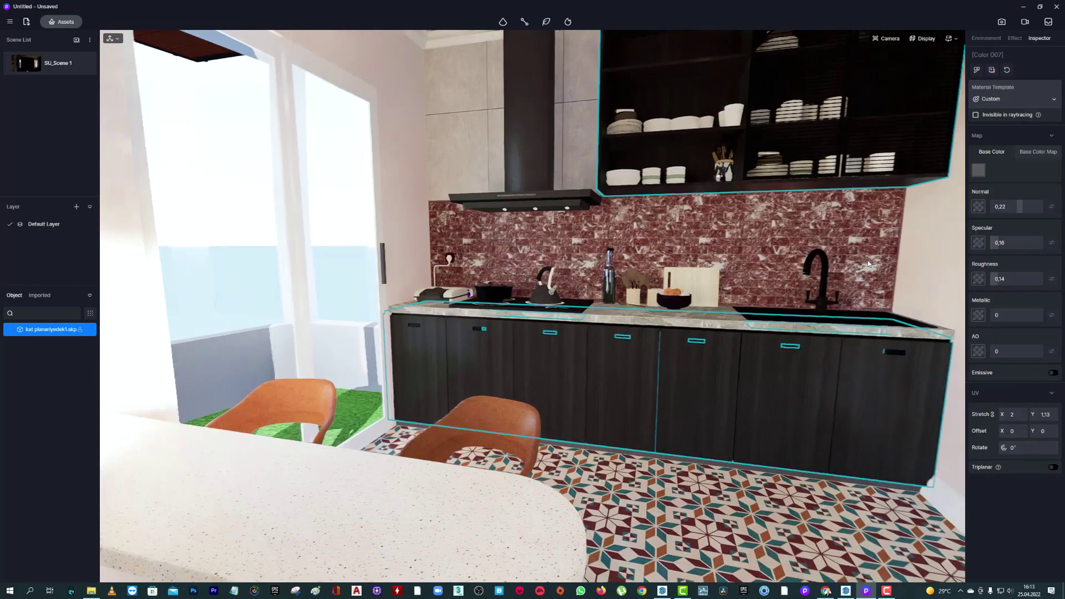
pyautogui.moveTo(637, 294)
pyautogui.mouseDown(button='right')
pyautogui.moveTo(858, 258)
pyautogui.moveTo(827, 233)
pyautogui.moveTo(259, 262)
pyautogui.moveTo(547, 212)
pyautogui.mouseUp(button='right')
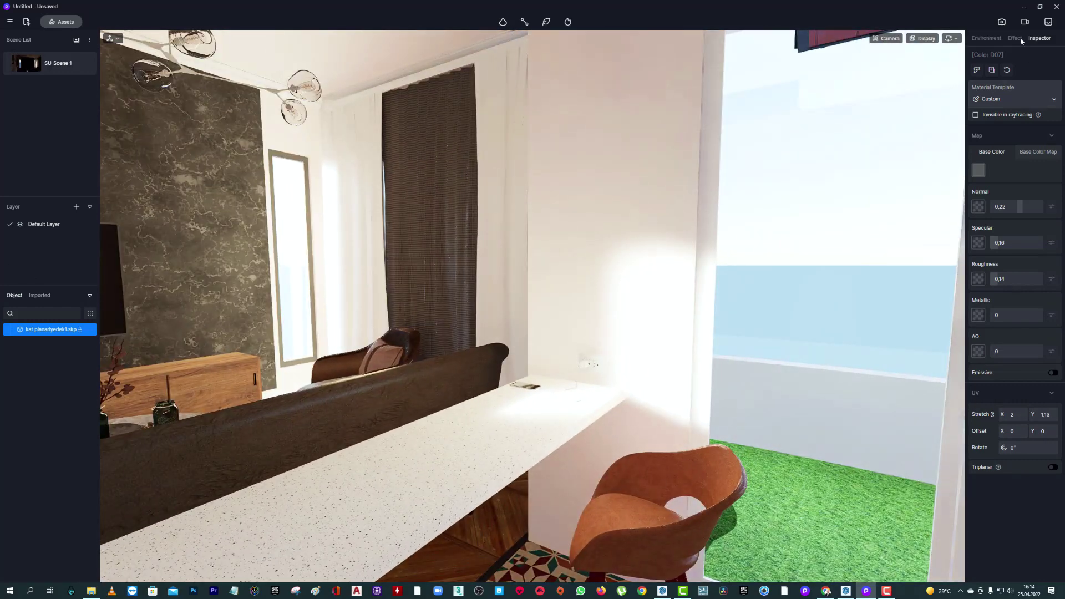
pyautogui.click(1005, 40)
# Switch the sky light to the Partly Cloudy HDRI and turn on sunlight.
pyautogui.click(996, 40)
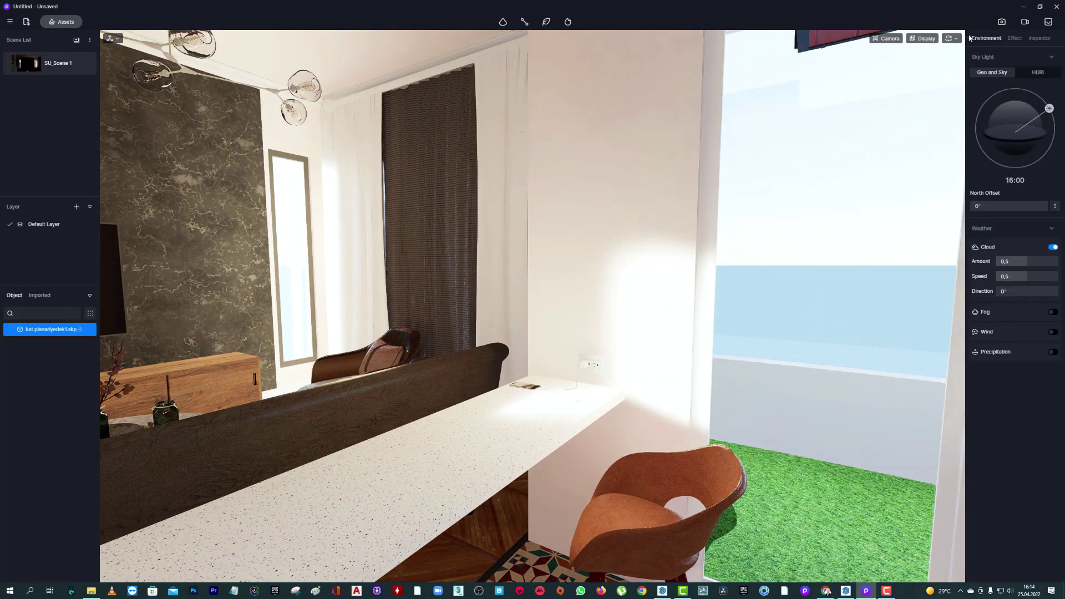
pyautogui.click(1036, 74)
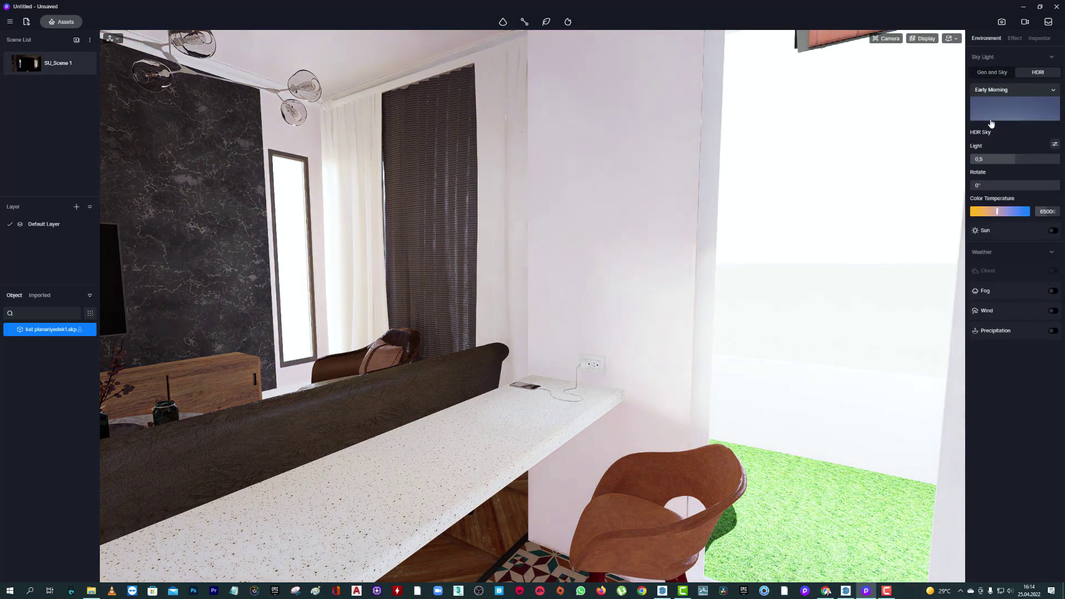
pyautogui.click(1004, 110)
pyautogui.click(995, 229)
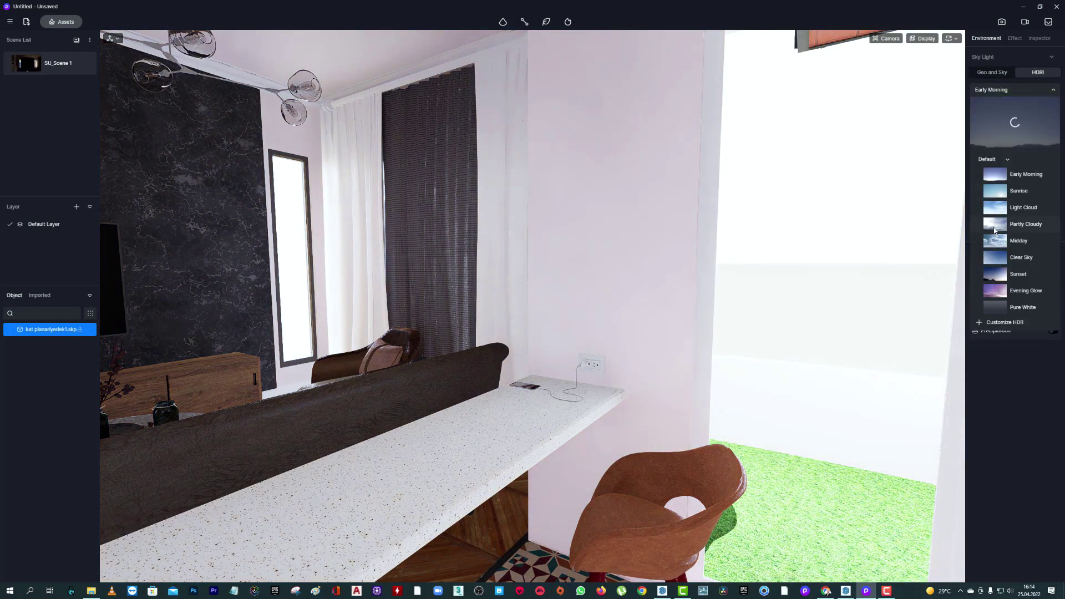
pyautogui.moveTo(787, 265); pyautogui.dragTo(791, 208, button='right')
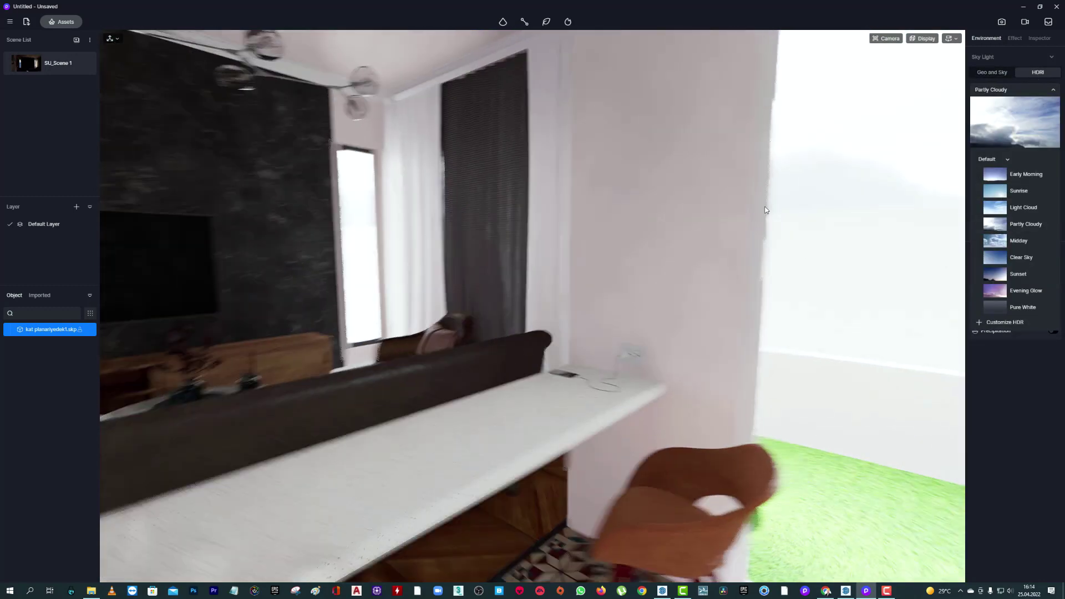
pyautogui.press('s')
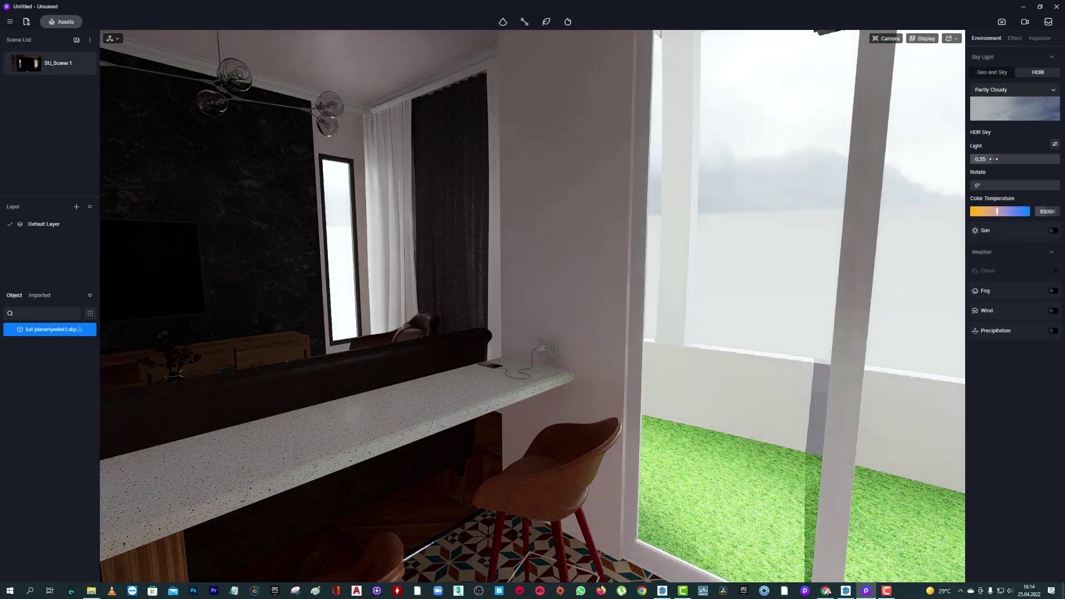
pyautogui.moveTo(981, 159); pyautogui.dragTo(993, 159)
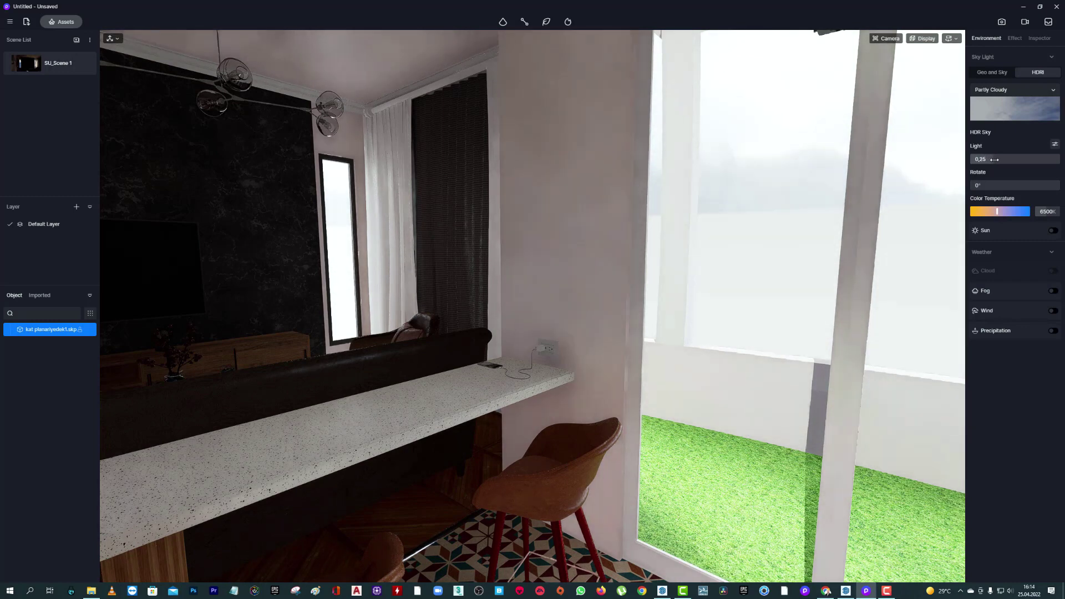
pyautogui.click(1053, 231)
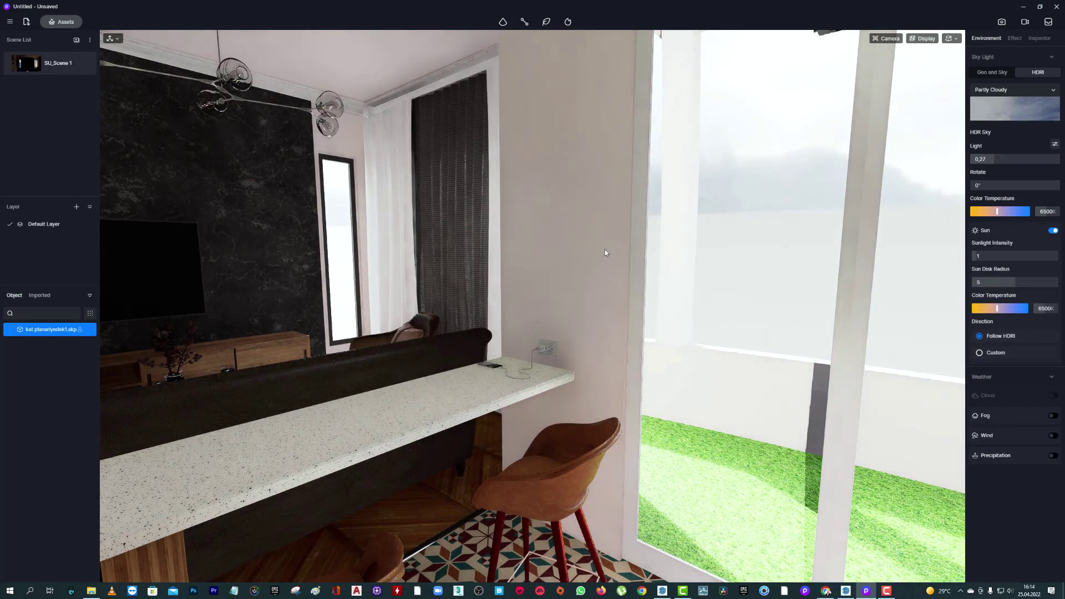
# Rotate the HDRI sky to 266.7° and set its light to 0.36.
pyautogui.scroll(2, 812, 237)
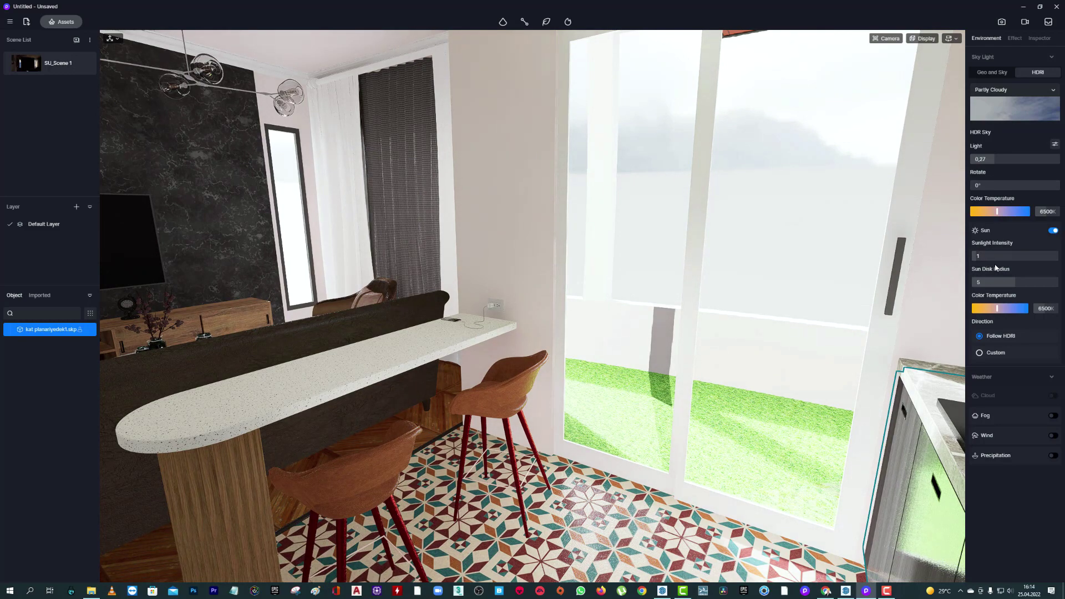
pyautogui.moveTo(989, 185); pyautogui.dragTo(1036, 186)
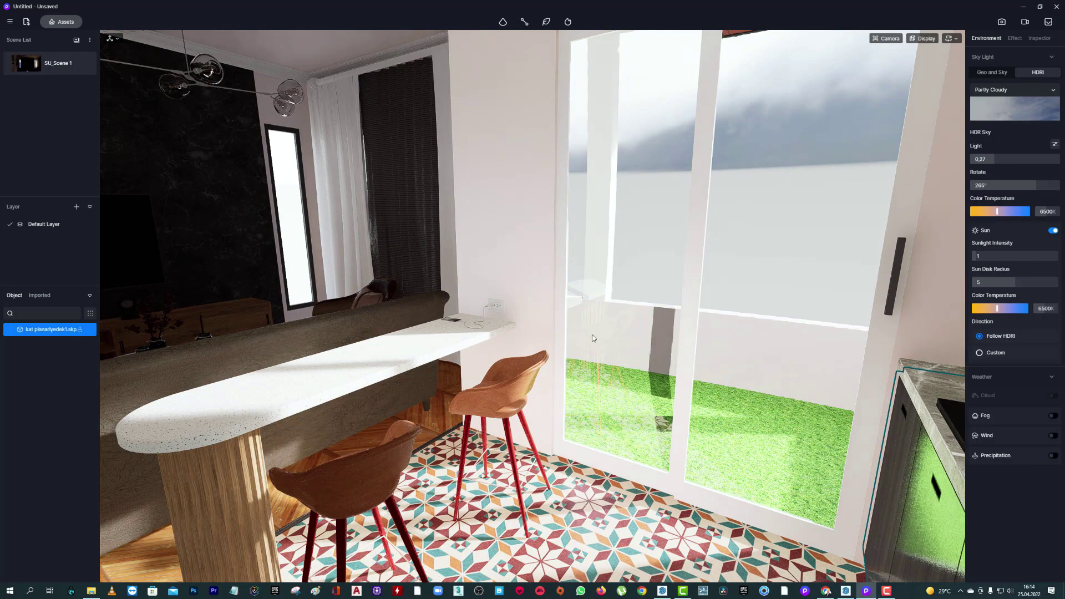
pyautogui.moveTo(592, 337); pyautogui.dragTo(433, 265, button='right')
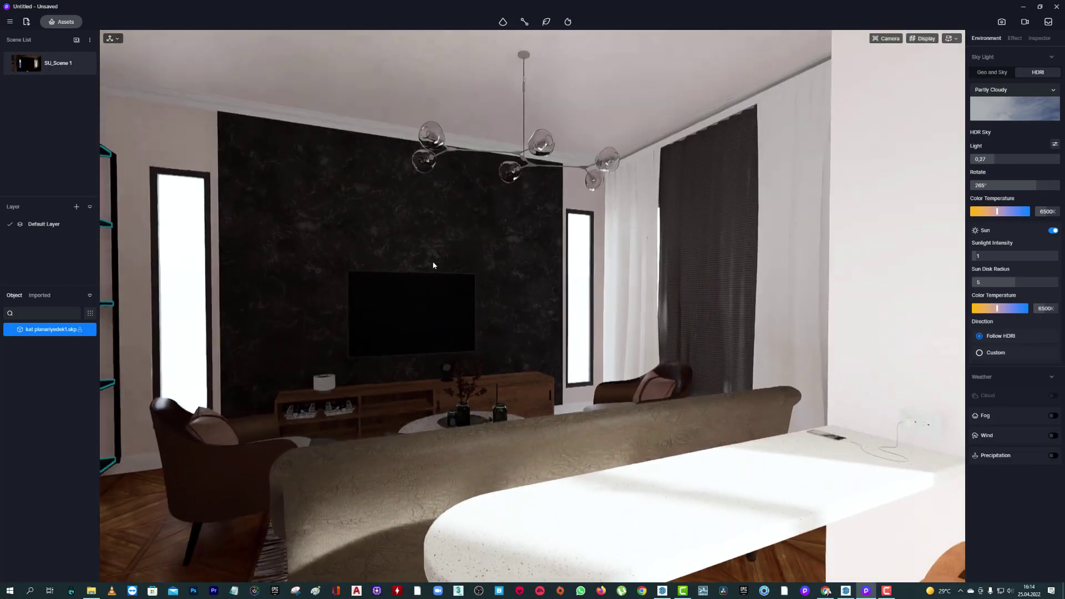
pyautogui.scroll(-5, 686, 236)
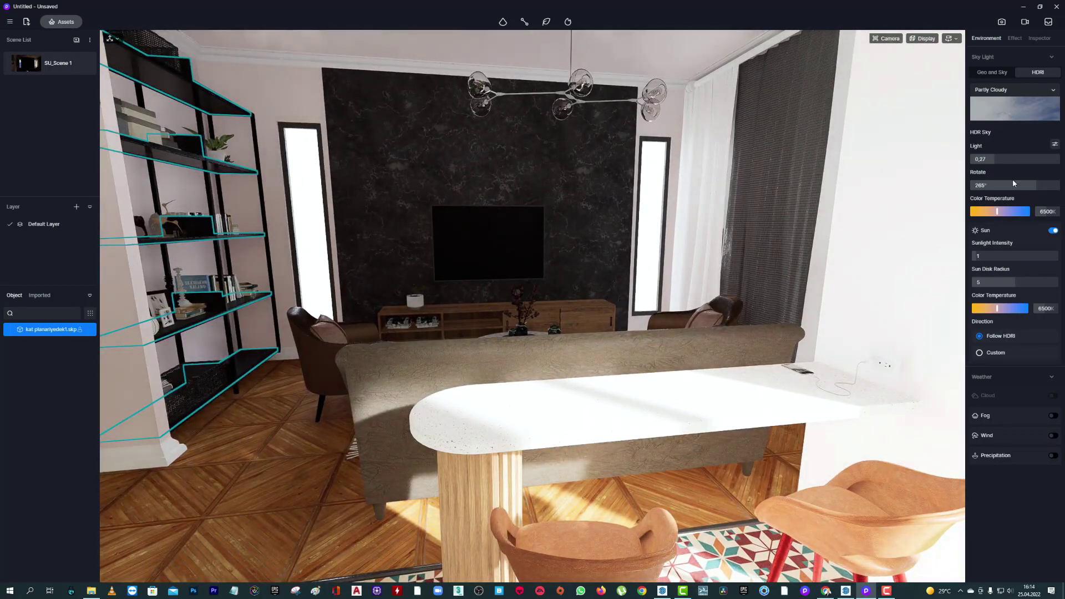
pyautogui.moveTo(1015, 184); pyautogui.dragTo(1027, 184)
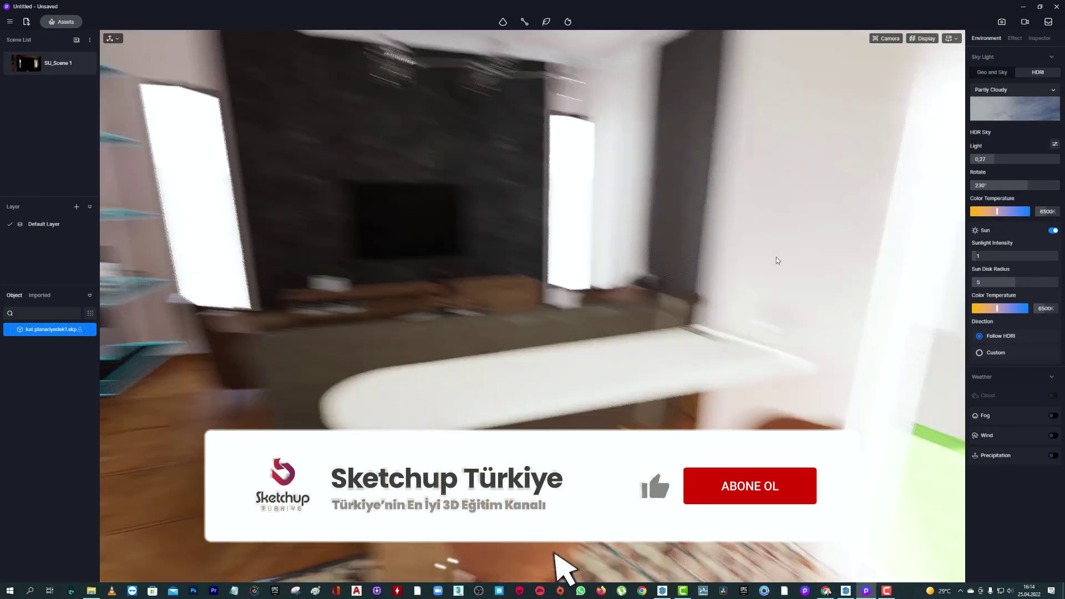
pyautogui.moveTo(693, 260); pyautogui.dragTo(830, 259, button='right')
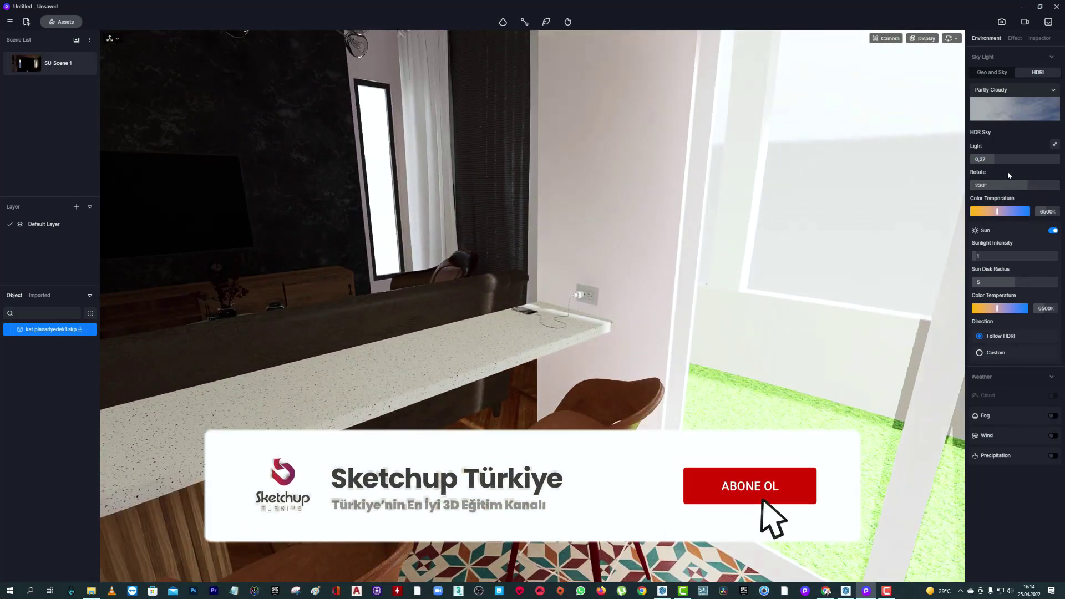
pyautogui.moveTo(1027, 185)
pyautogui.mouseDown()
pyautogui.moveTo(1009, 184)
pyautogui.moveTo(1036, 187)
pyautogui.mouseUp()
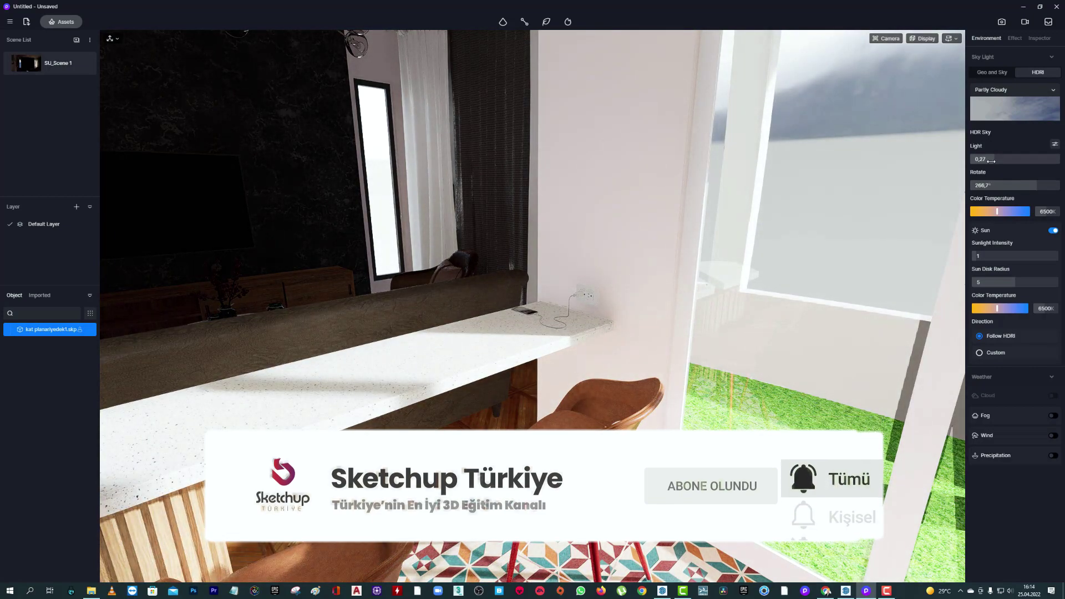
pyautogui.moveTo(997, 160); pyautogui.dragTo(1004, 162)
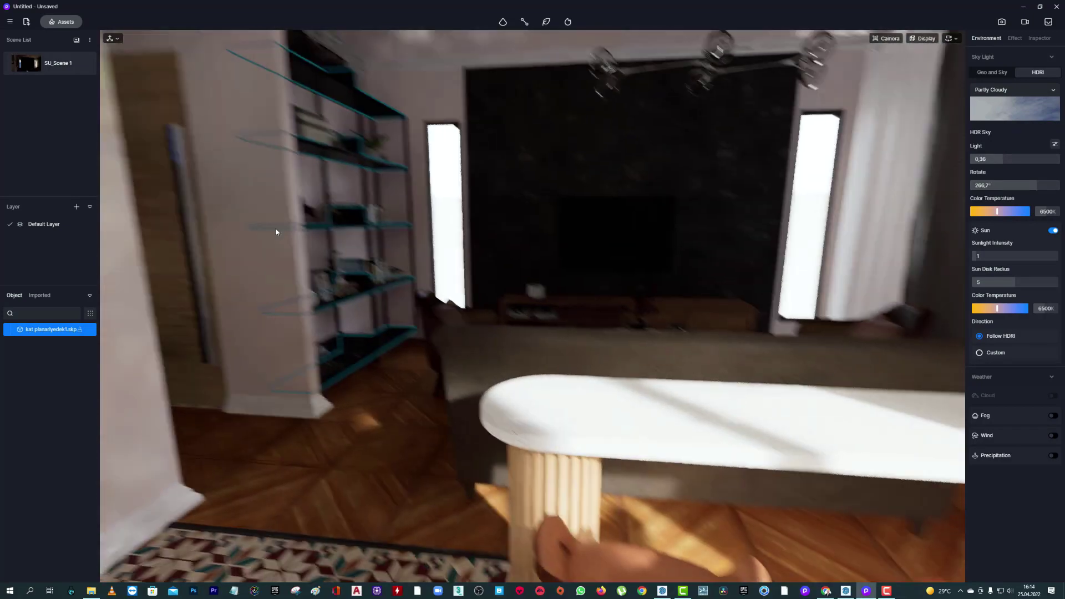
pyautogui.moveTo(275, 228)
pyautogui.mouseDown(button='right')
pyautogui.moveTo(377, 211)
pyautogui.moveTo(516, 228)
pyautogui.mouseUp(button='right')
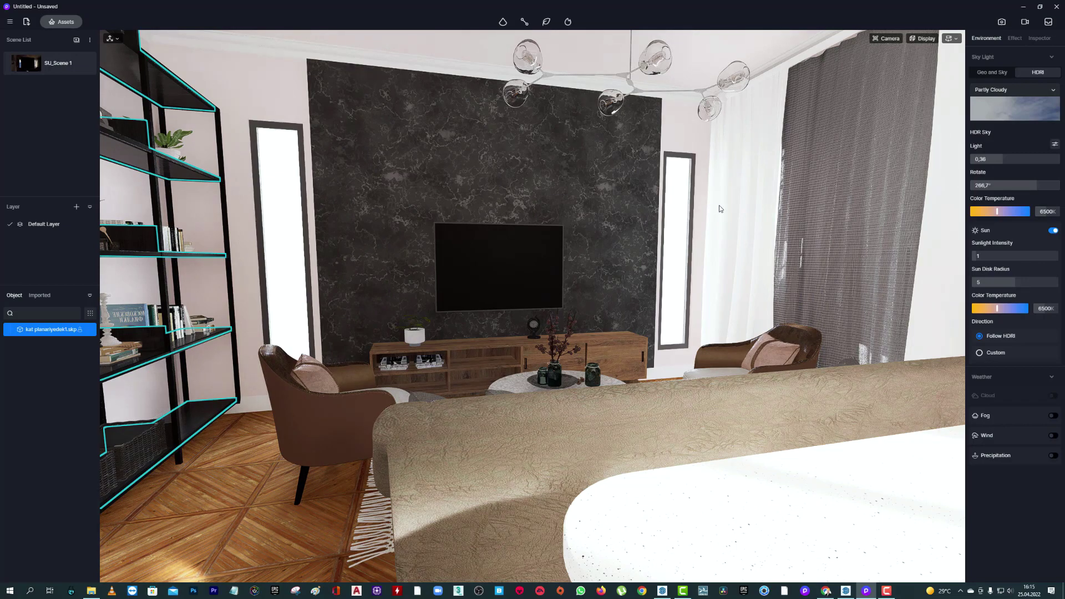
# Zoom the camera to frame the marble TV wall, armchairs, coffee table and curtains.
pyautogui.scroll(-2, 676, 201)
pyautogui.scroll(-2, 677, 201)
pyautogui.scroll(-2, 682, 202)
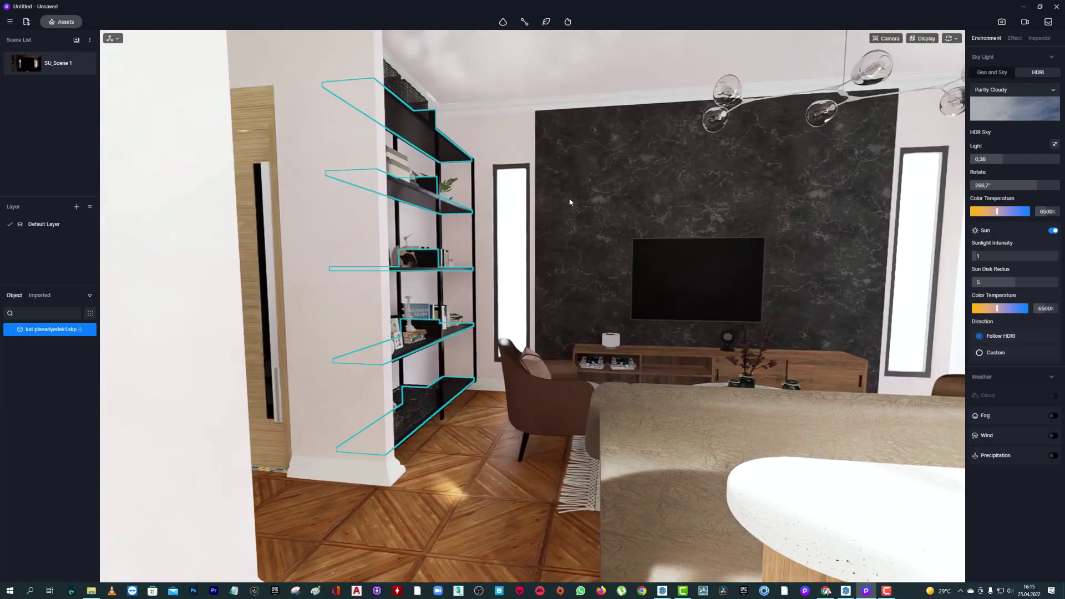
pyautogui.scroll(-2, 690, 205)
pyautogui.scroll(2, 804, 196)
pyautogui.scroll(2, 838, 193)
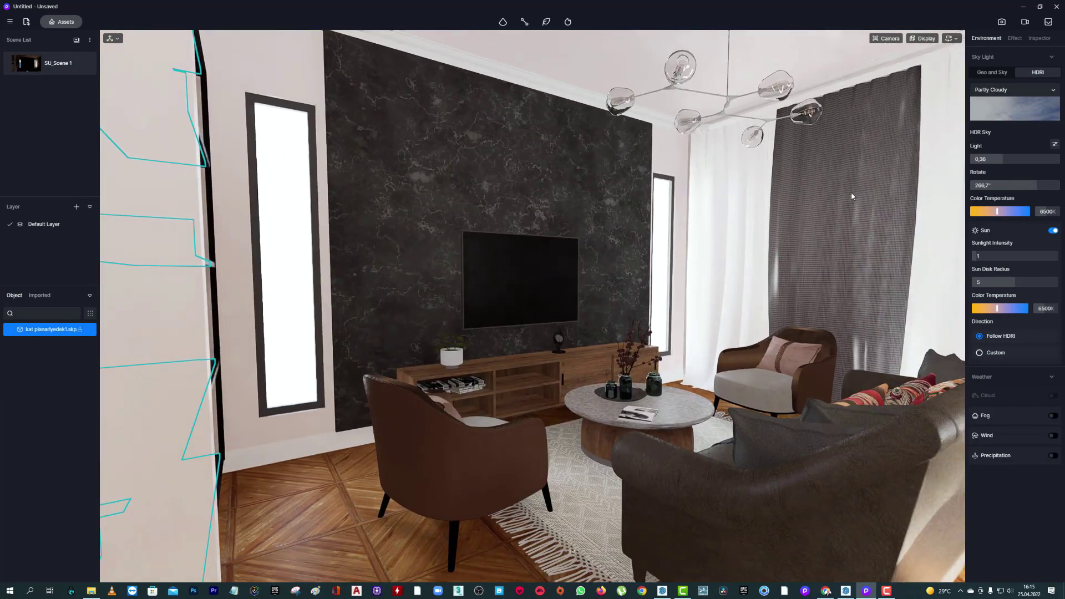
pyautogui.scroll(1, 854, 190)
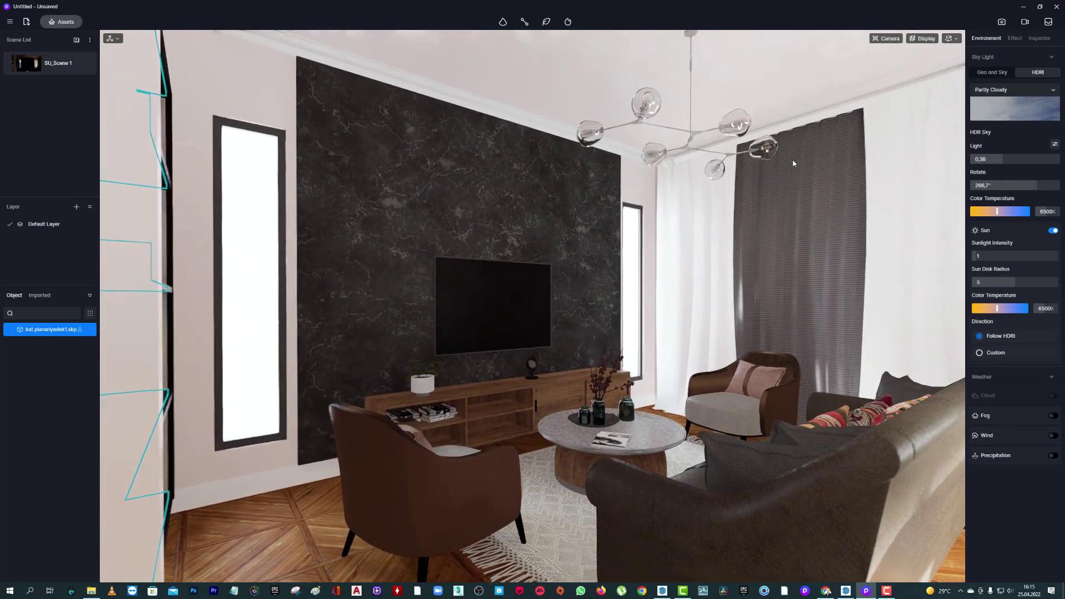
# Check the image render settings, then open the asset library's material collection.
pyautogui.click(1002, 22)
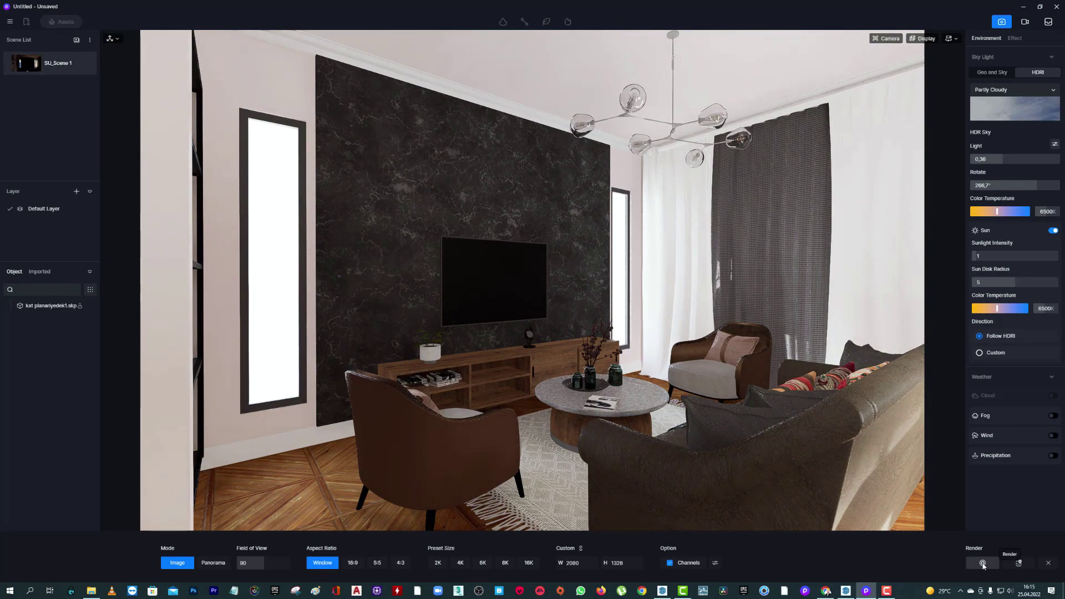
pyautogui.click(1048, 563)
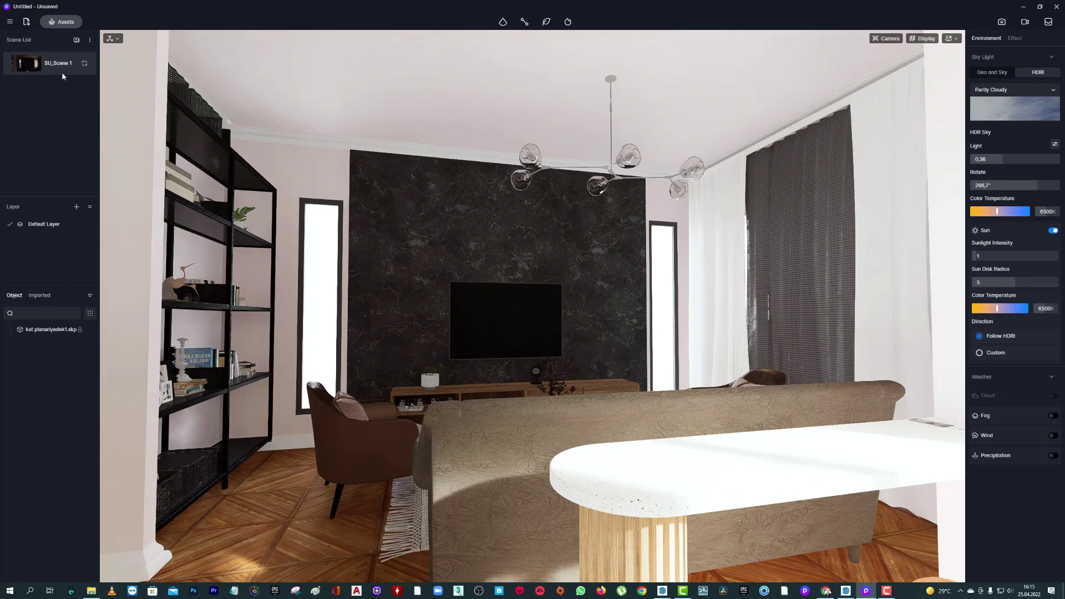
pyautogui.click(65, 22)
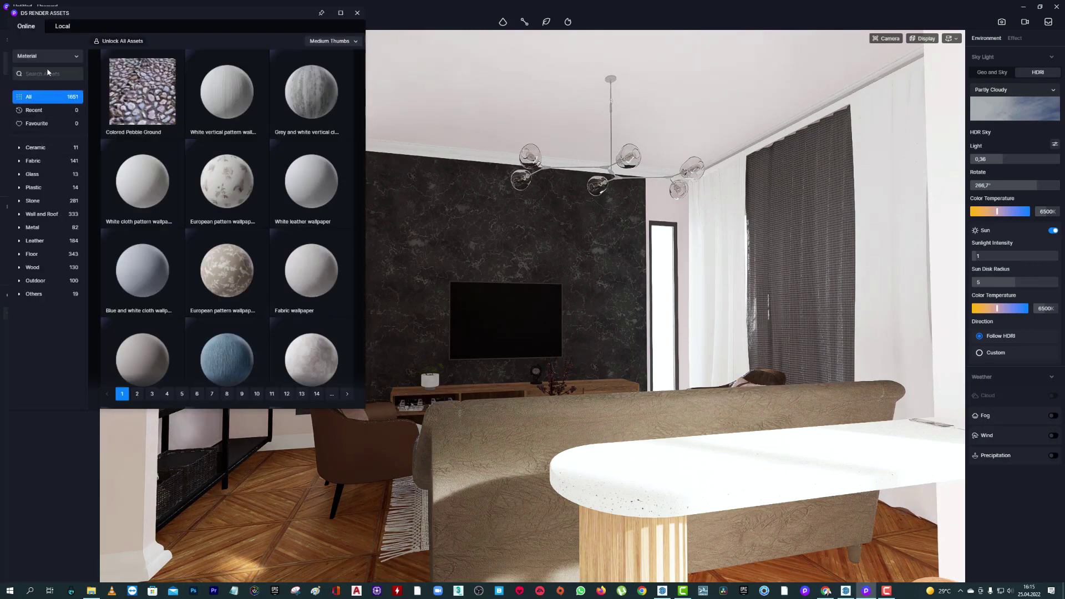
# Switch the asset library from Material to Model and download the alarm clock.
pyautogui.click(49, 57)
pyautogui.click(40, 72)
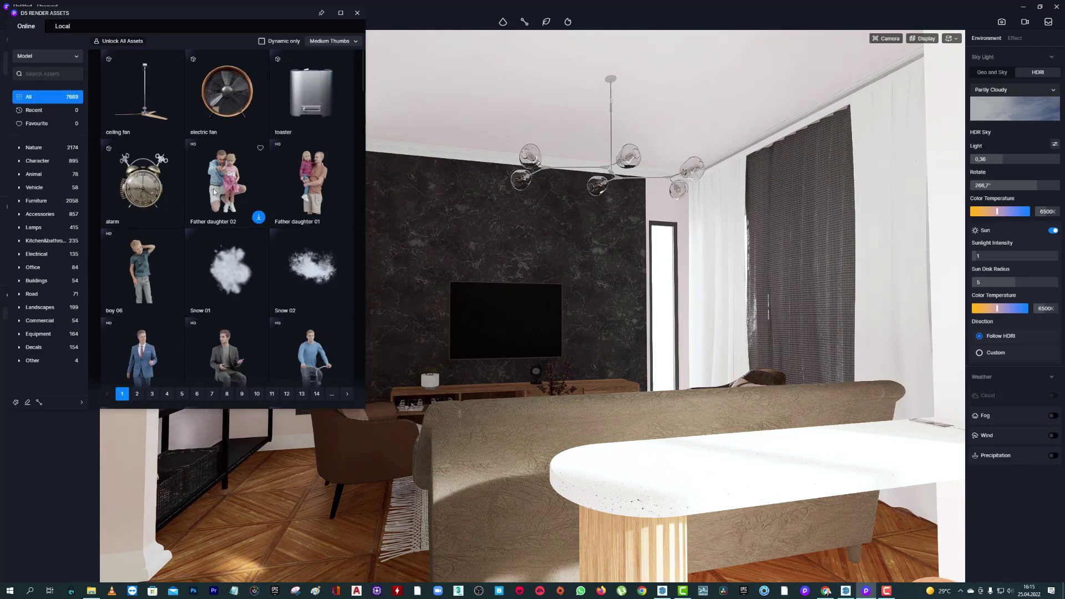
pyautogui.moveTo(143, 183)
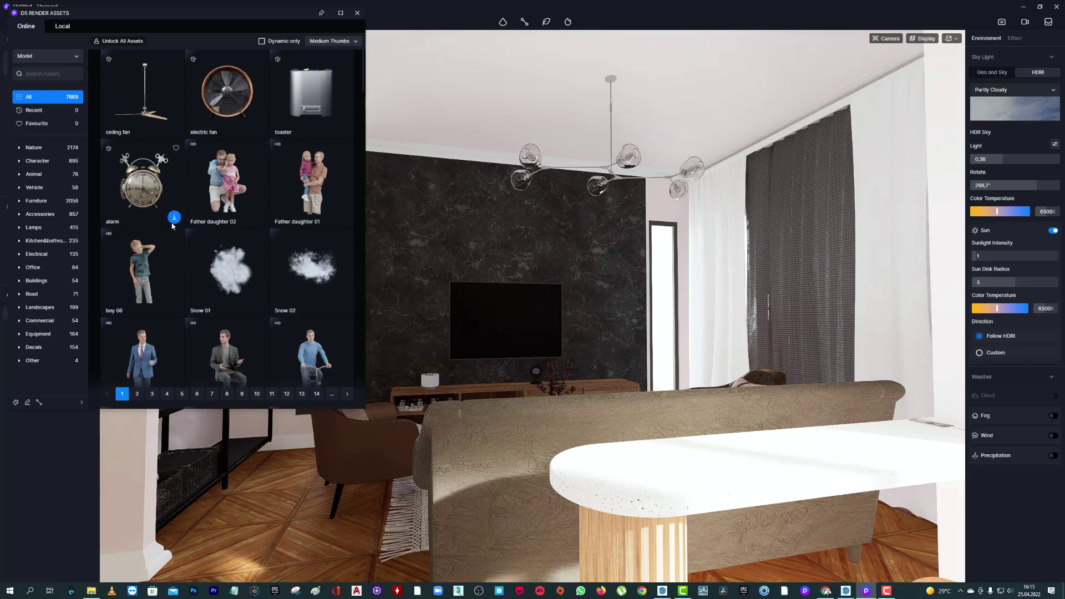
pyautogui.click(130, 223)
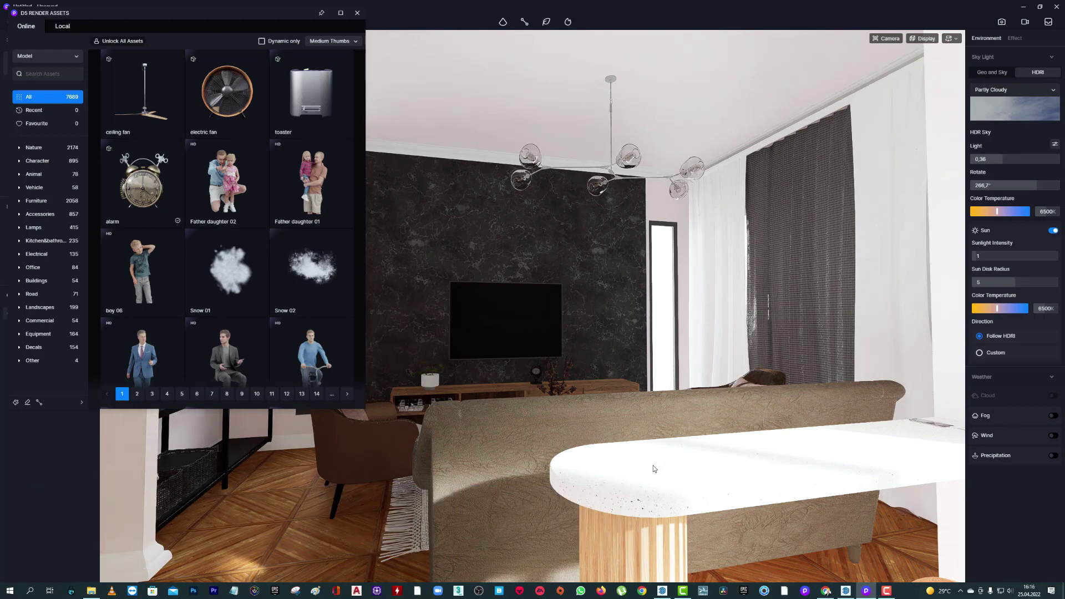
# Drop the alarm clock onto the white side table beside the sofa and deselect it.
pyautogui.click(112, 198)
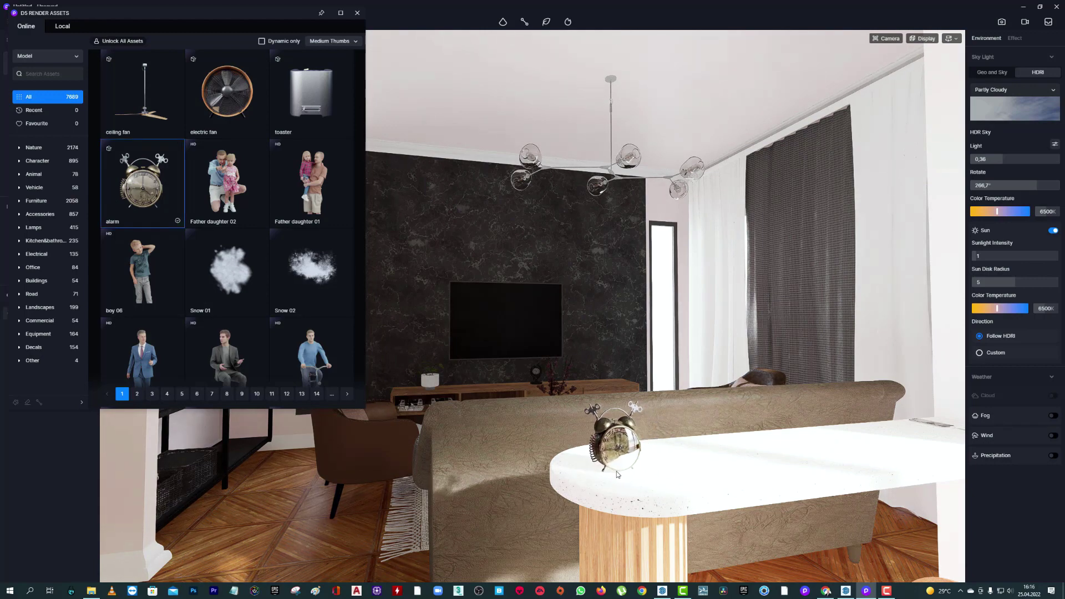
pyautogui.click(602, 476)
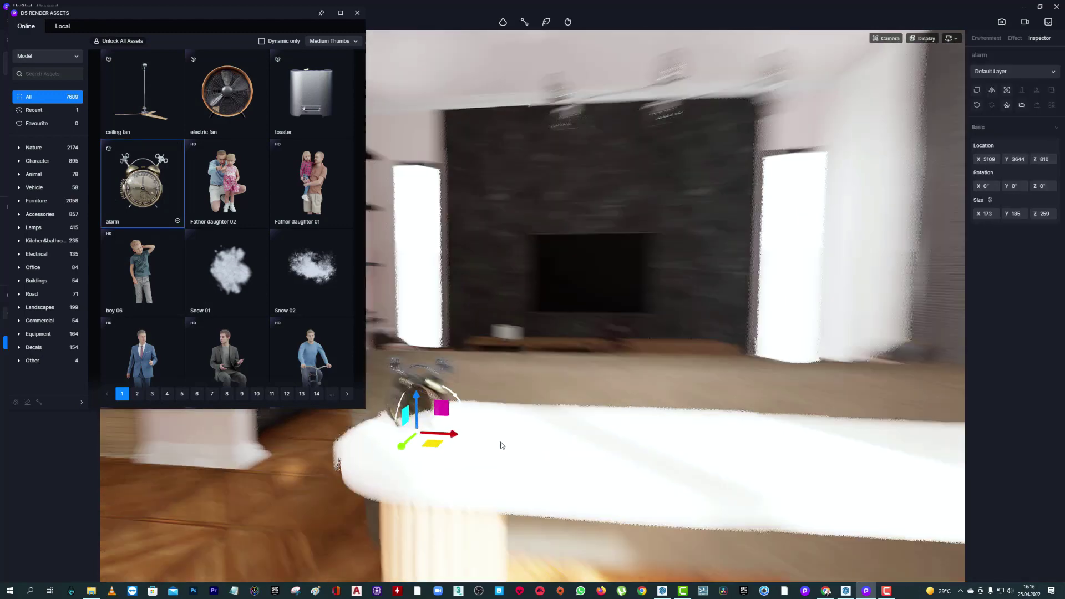
pyautogui.moveTo(657, 454)
pyautogui.mouseDown(button='right')
pyautogui.moveTo(499, 463)
pyautogui.moveTo(659, 410)
pyautogui.moveTo(719, 417)
pyautogui.mouseUp(button='right')
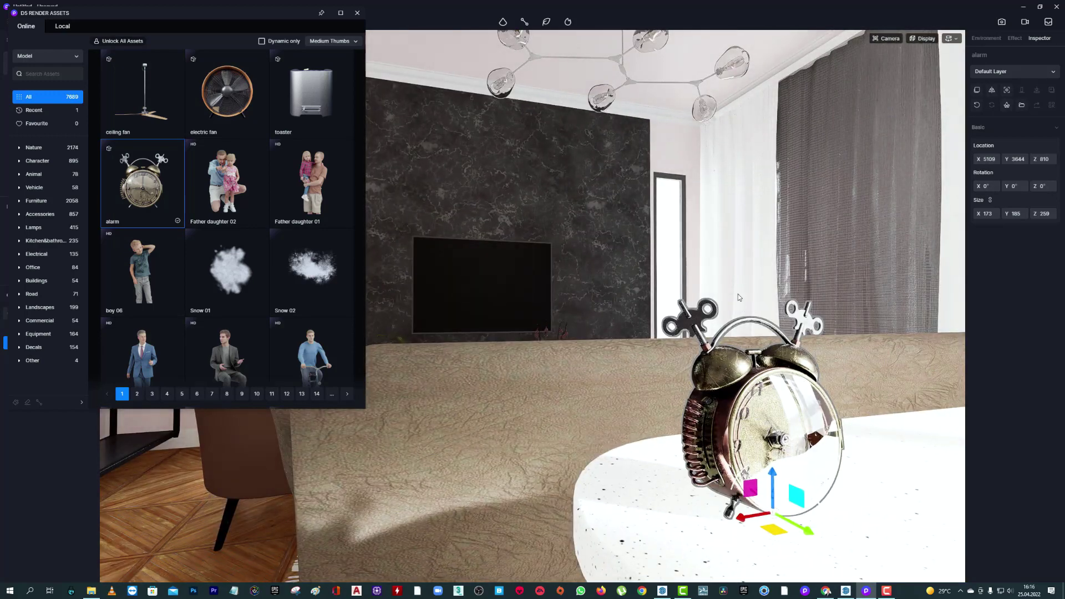
pyautogui.press('Escape')
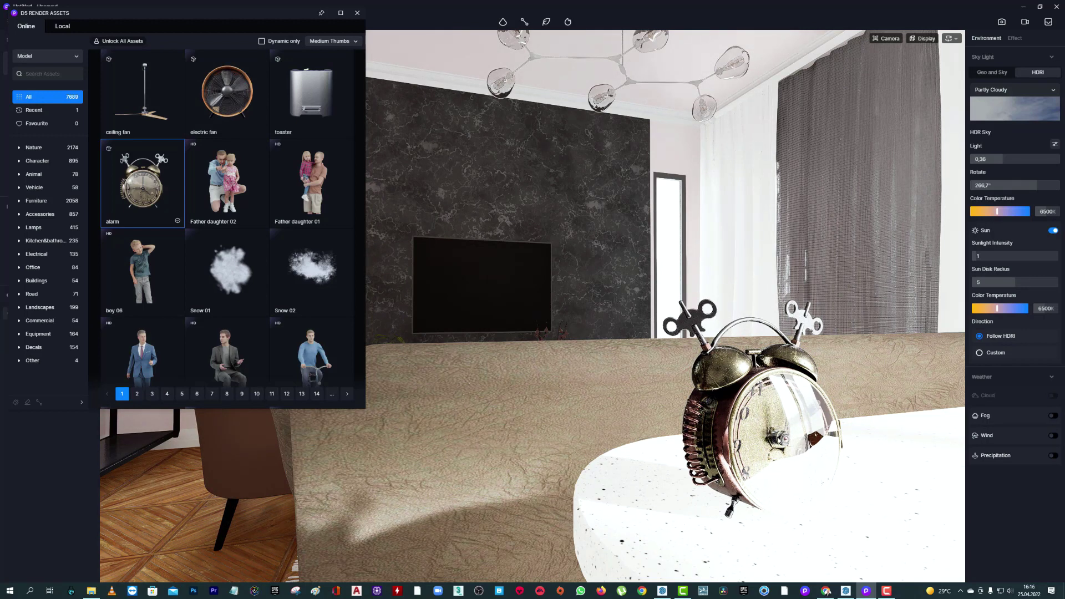
# Zoom out to an overhead view of the whole living room and close the asset library.
pyautogui.scroll(-5, 838, 322)
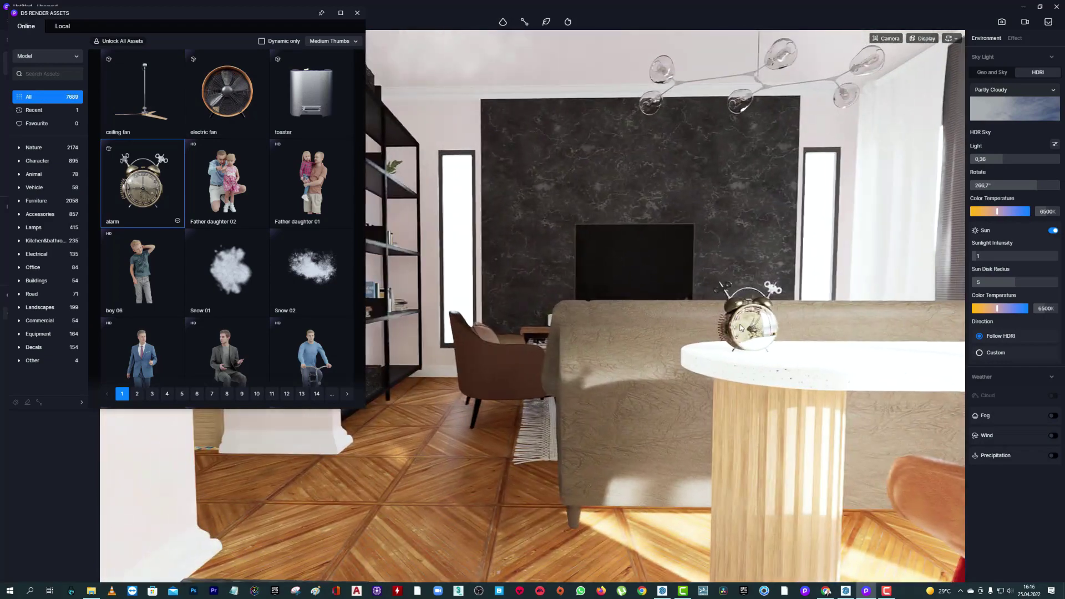
pyautogui.scroll(5, 663, 331)
pyautogui.scroll(-5, 621, 335)
pyautogui.scroll(5, 583, 338)
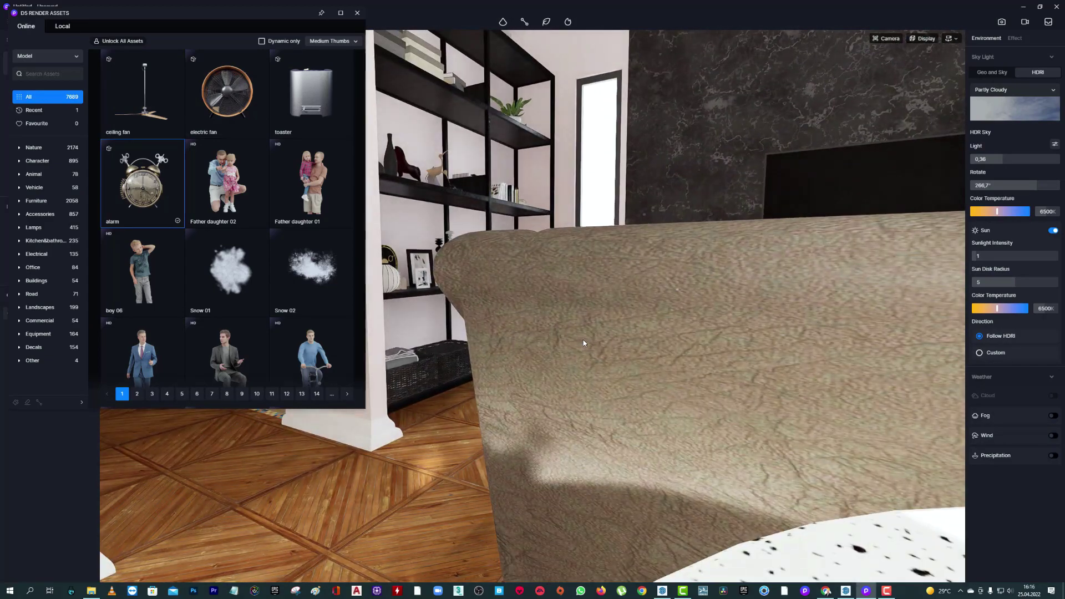
pyautogui.scroll(-5, 584, 342)
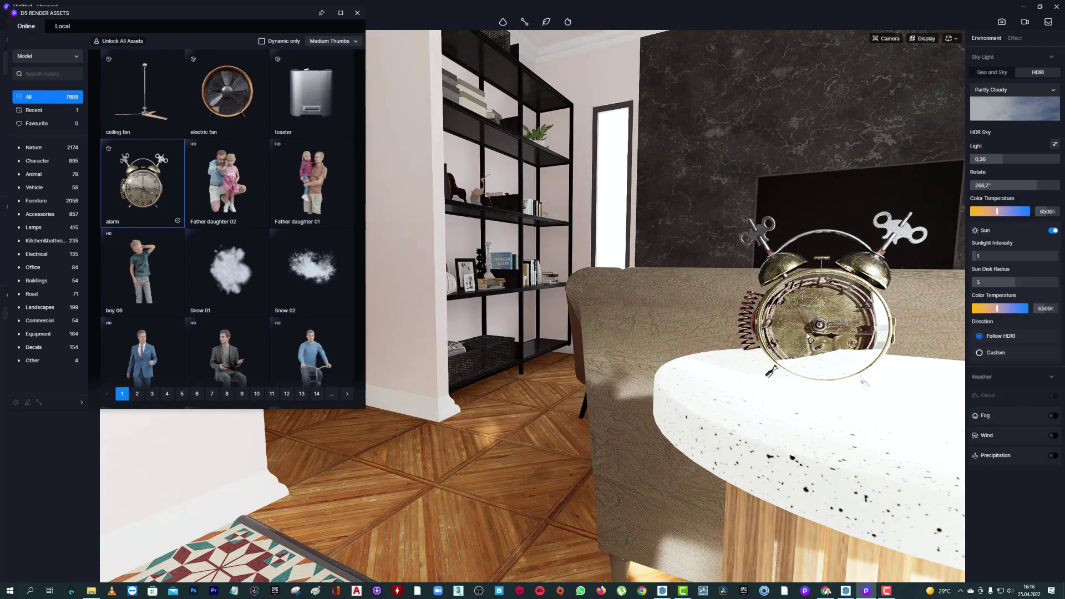
pyautogui.scroll(-5, 735, 208)
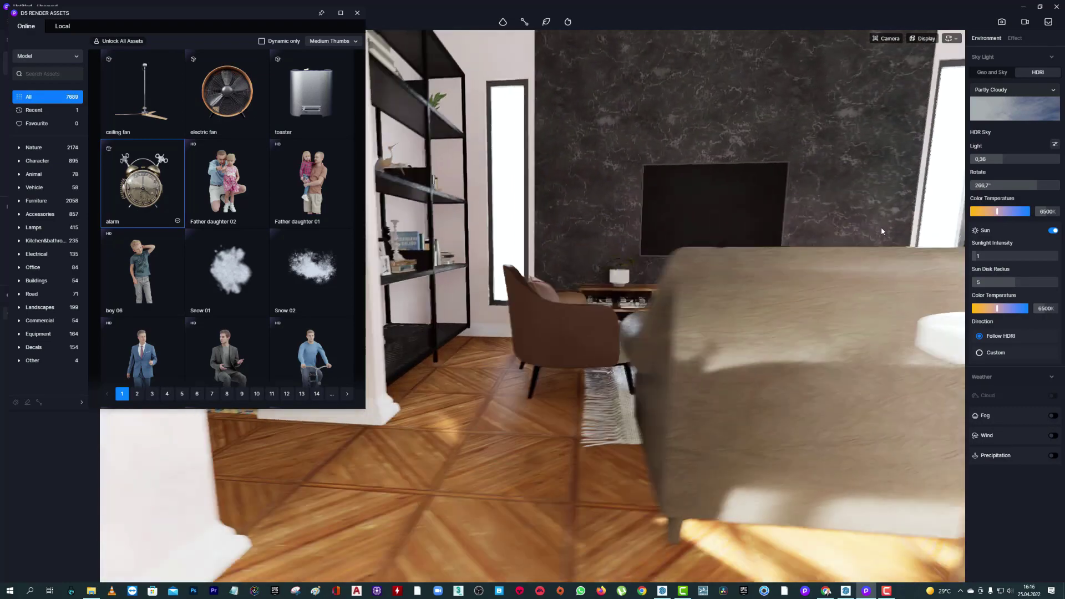
pyautogui.scroll(-5, 918, 239)
pyautogui.scroll(-5, 932, 240)
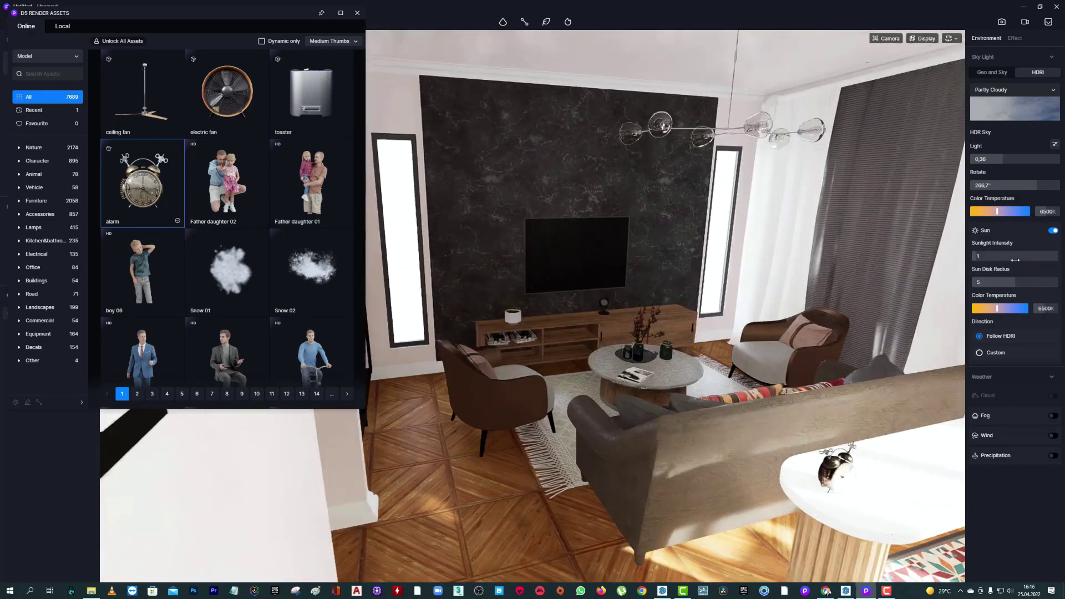
pyautogui.scroll(-3, 939, 284)
pyautogui.scroll(-3, 888, 294)
pyautogui.scroll(-3, 832, 302)
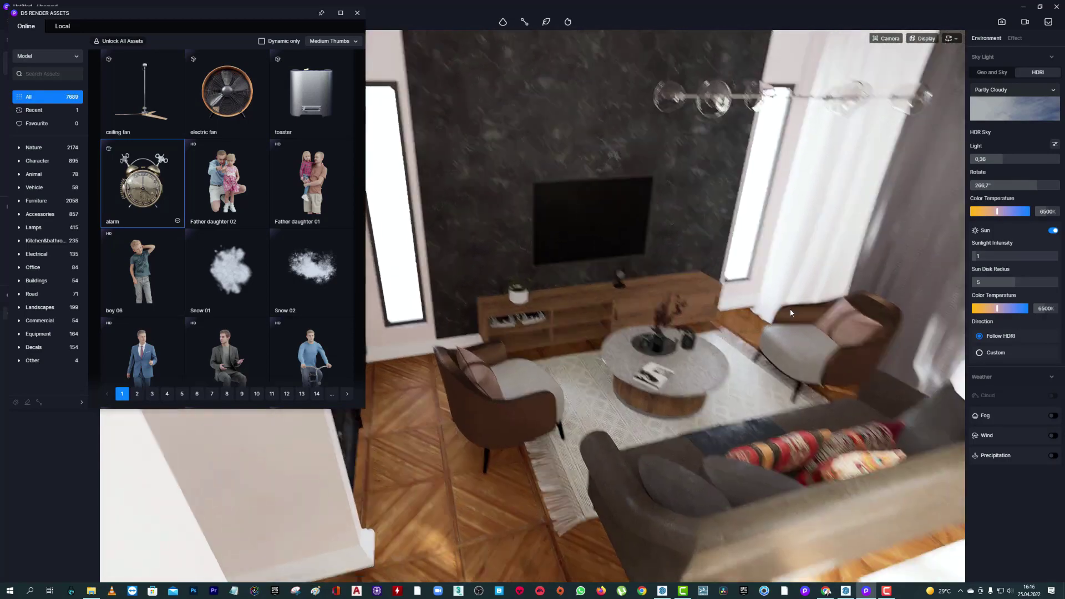
pyautogui.scroll(-3, 793, 310)
pyautogui.scroll(-3, 797, 316)
pyautogui.scroll(-3, 780, 379)
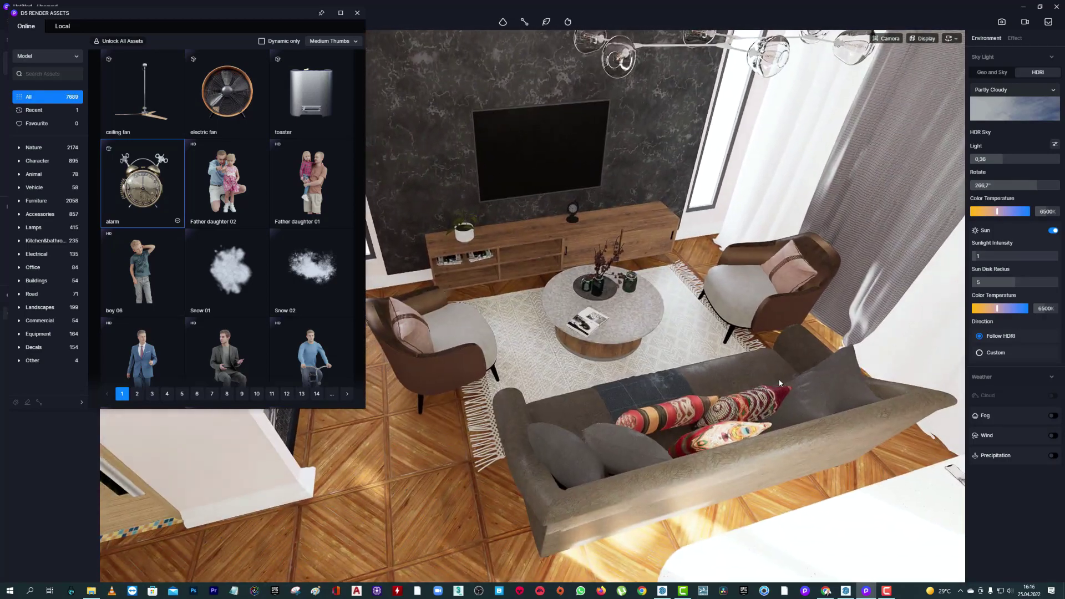
pyautogui.click(357, 12)
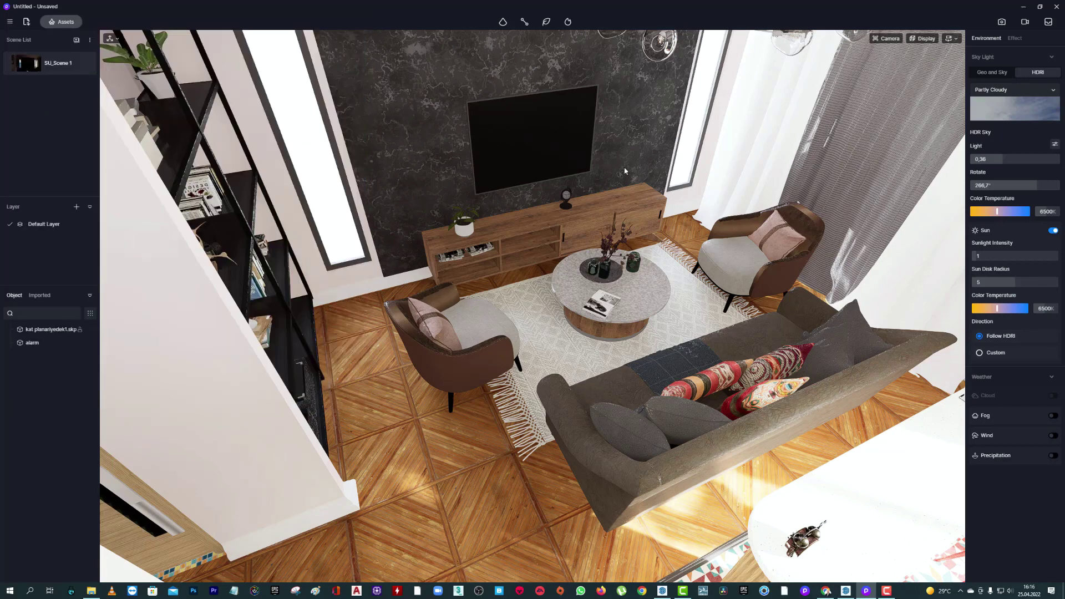
pyautogui.scroll(-3, 721, 61)
# In Effect settings, enable Auto exposure; contrast 0,13, highlight 0,56, white balance 5850K, bloom 0,46.
pyautogui.click(1010, 47)
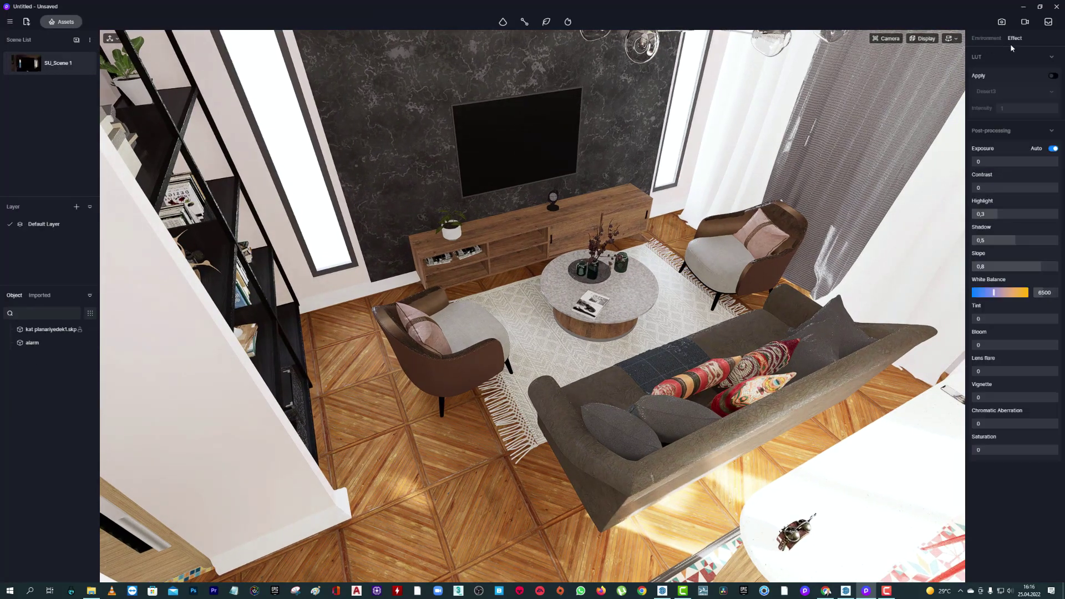
pyautogui.click(1053, 149)
pyautogui.click(1052, 150)
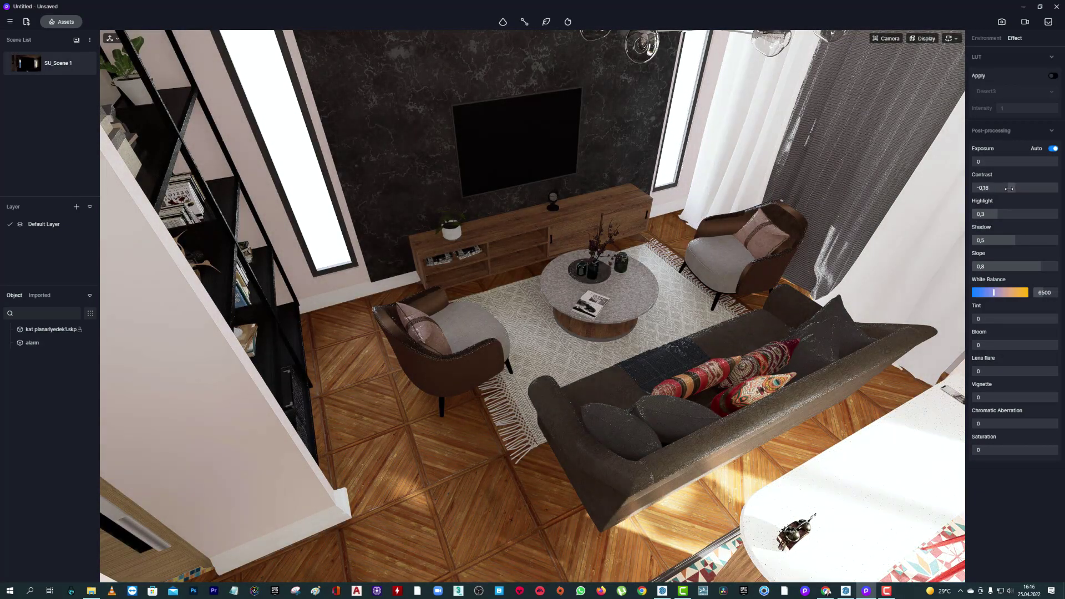
pyautogui.moveTo(993, 188)
pyautogui.mouseDown()
pyautogui.moveTo(1019, 188)
pyautogui.moveTo(1026, 216)
pyautogui.moveTo(1005, 218)
pyautogui.mouseUp()
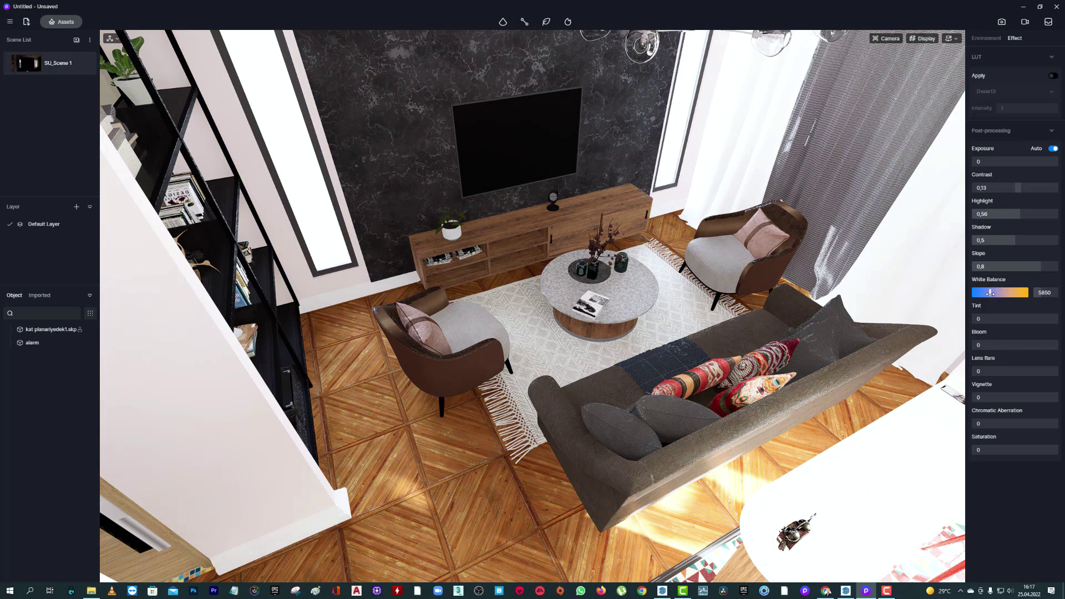
pyautogui.moveTo(987, 348); pyautogui.dragTo(1011, 348)
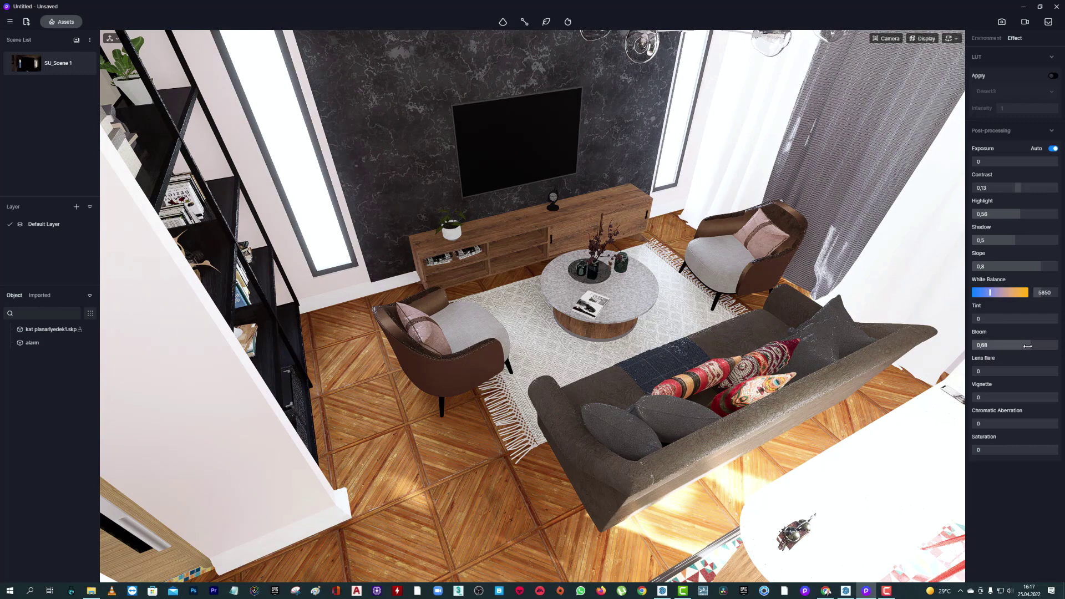
pyautogui.scroll(-2, 747, 271)
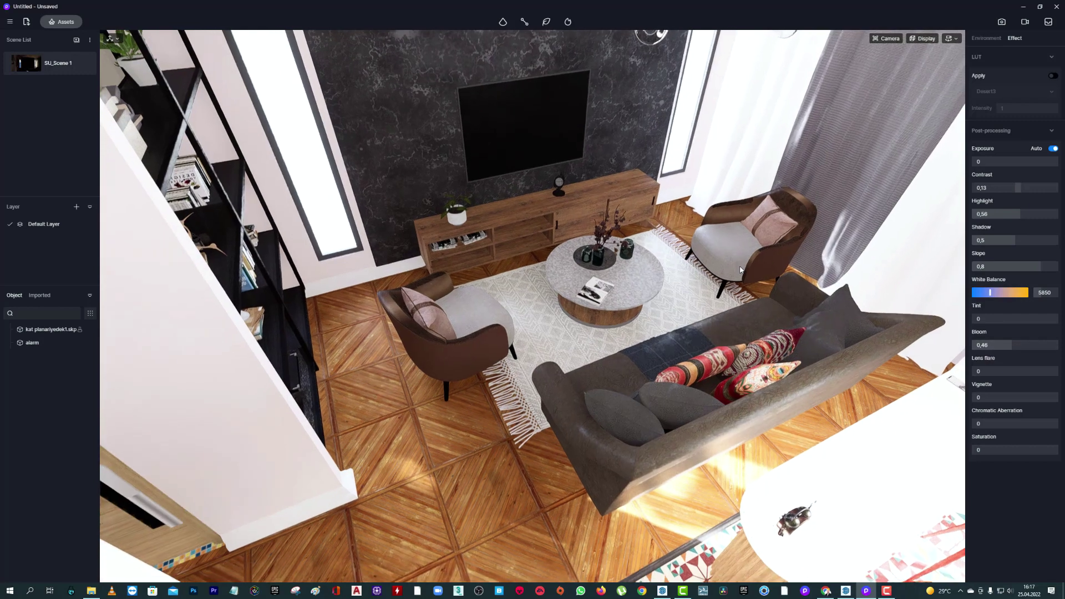
pyautogui.scroll(-2, 746, 277)
pyautogui.scroll(-2, 744, 286)
pyautogui.scroll(-2, 744, 291)
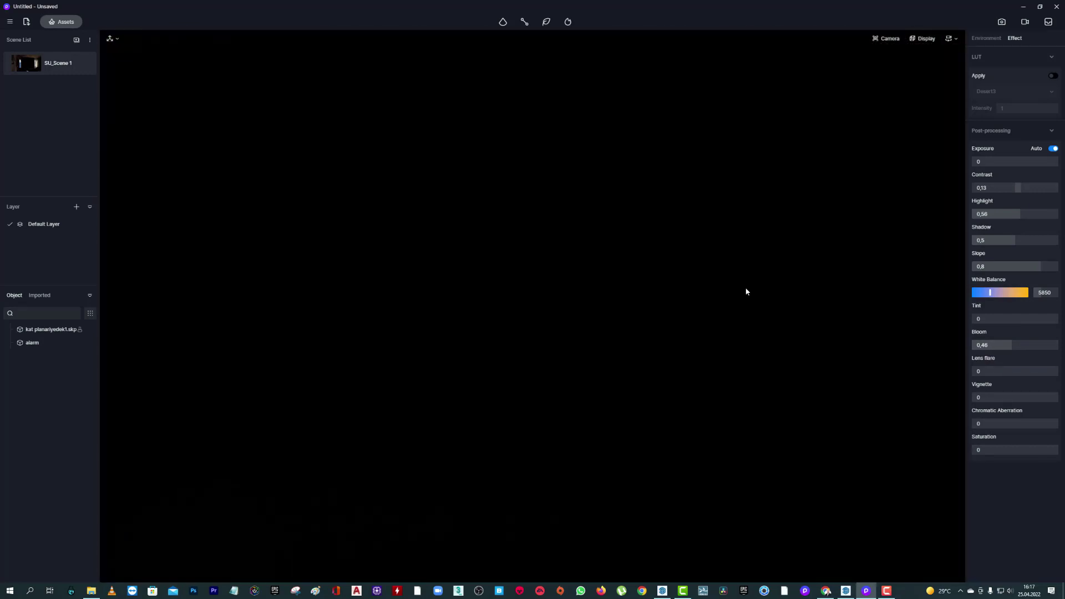
pyautogui.scroll(3, 765, 282)
pyautogui.scroll(2, 793, 274)
pyautogui.scroll(2, 808, 261)
# Select the sofa fabric and set its normal to 0,32, specular 0,63 and roughness 0,49.
pyautogui.scroll(-2, 804, 260)
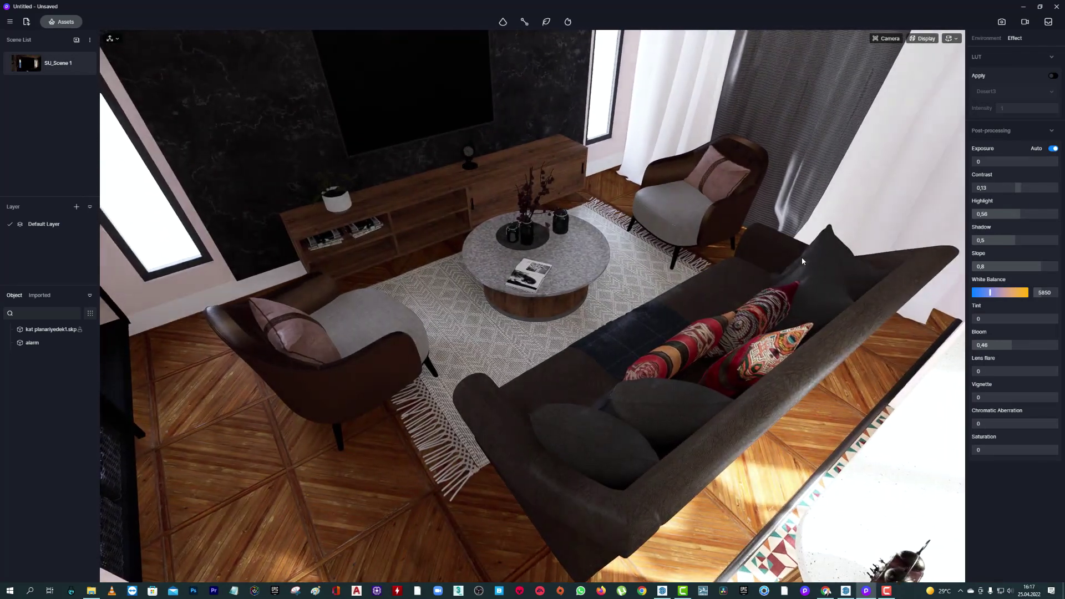
pyautogui.scroll(-2, 800, 258)
pyautogui.scroll(-2, 799, 258)
pyautogui.scroll(-2, 800, 262)
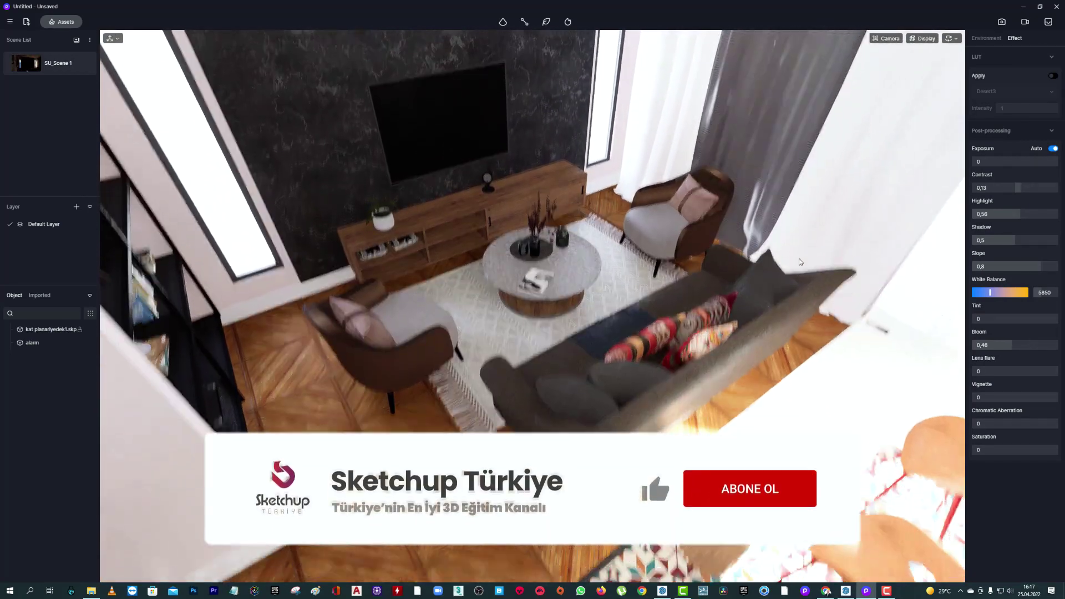
pyautogui.scroll(-2, 798, 258)
pyautogui.click(660, 309)
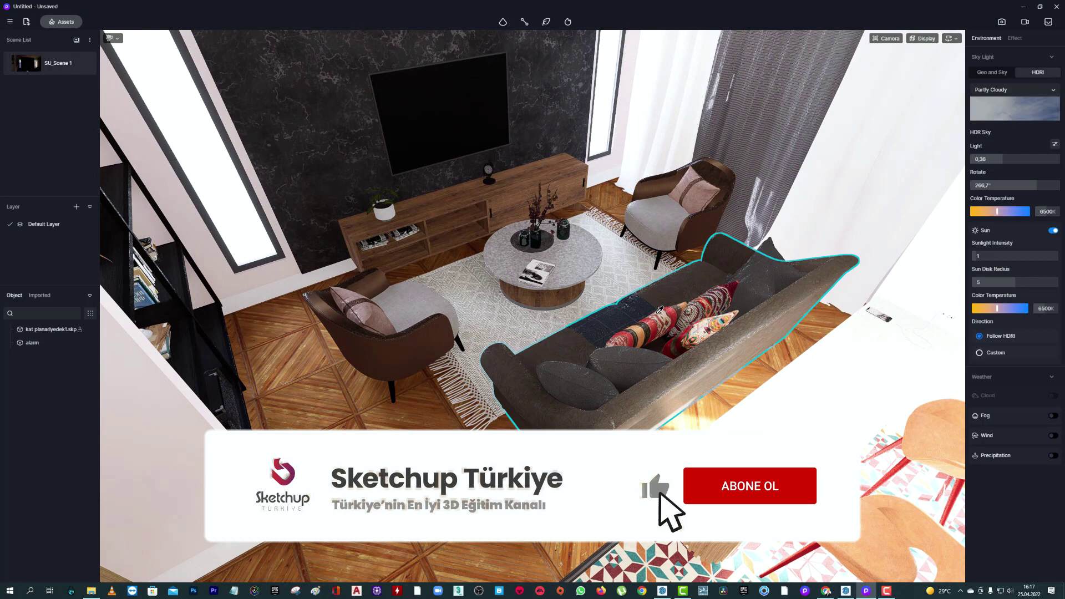
pyautogui.click(681, 391)
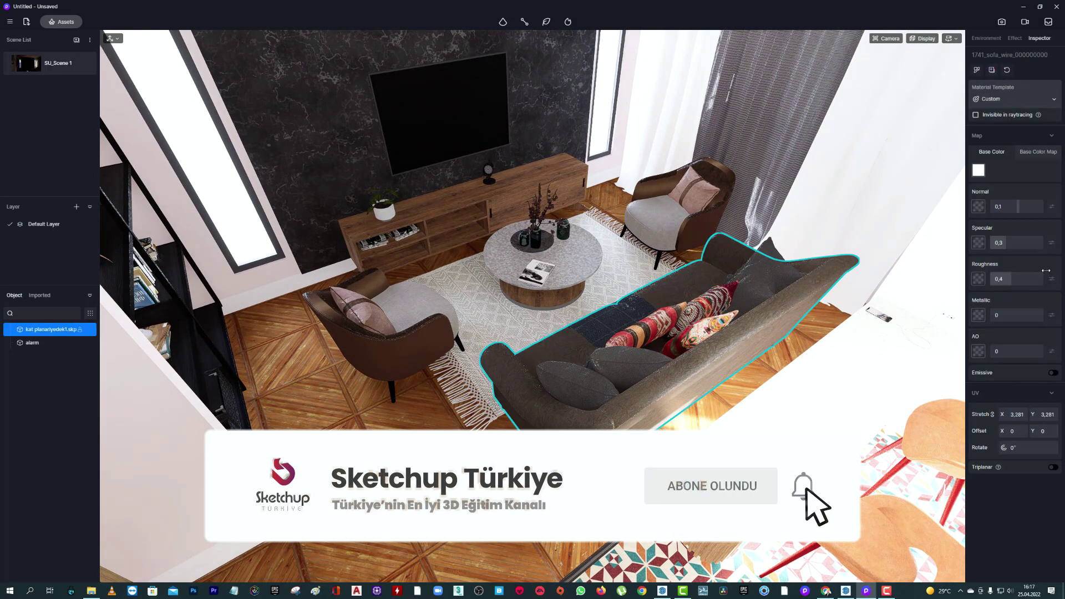
pyautogui.moveTo(1018, 206); pyautogui.dragTo(1016, 279)
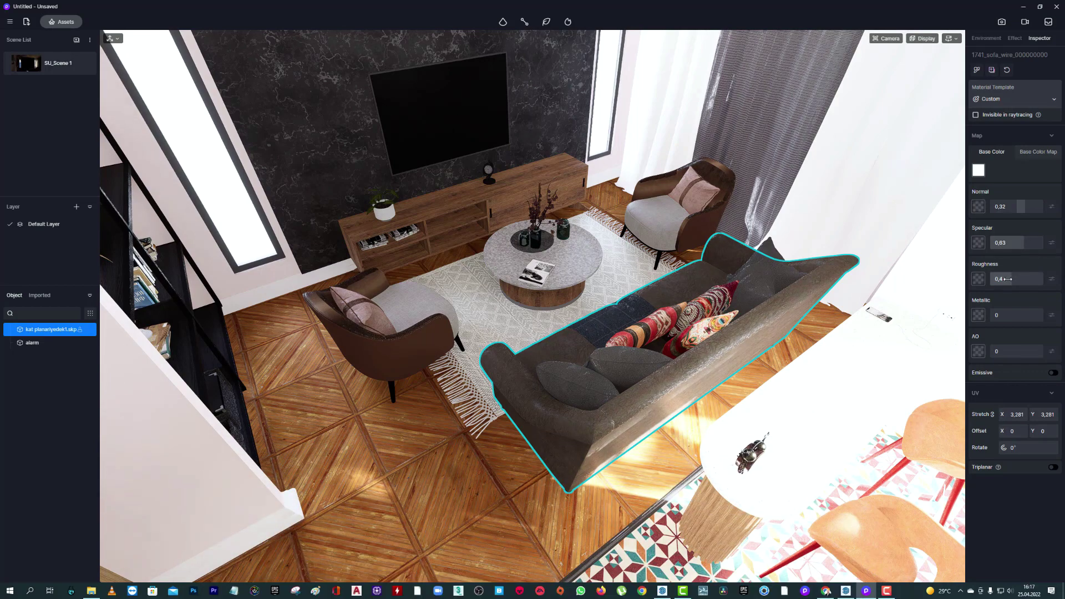
pyautogui.moveTo(557, 223); pyautogui.dragTo(518, 174, button='right')
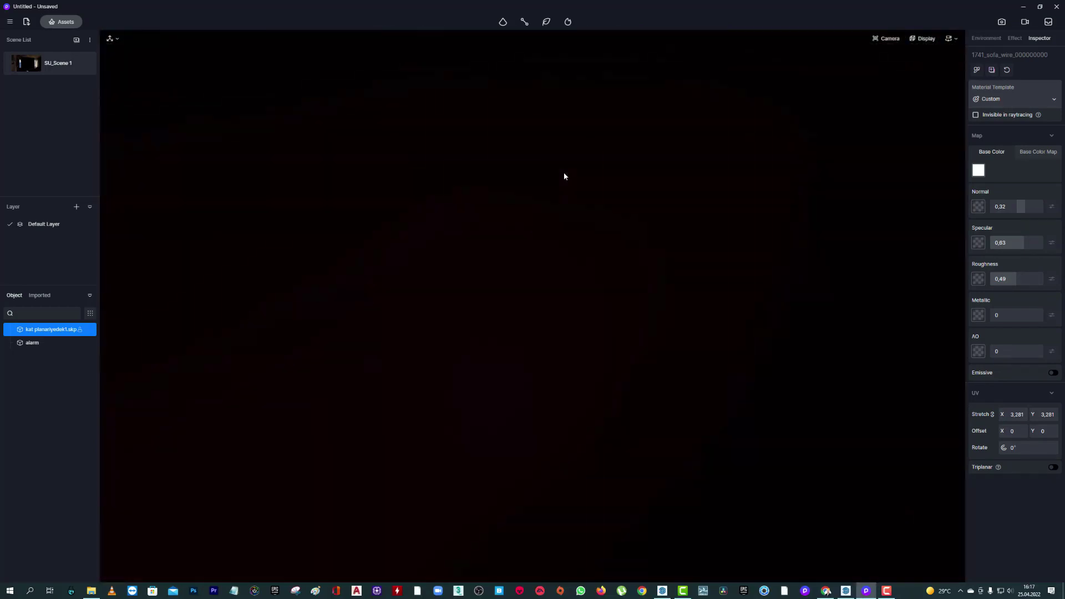
pyautogui.scroll(-5, 564, 172)
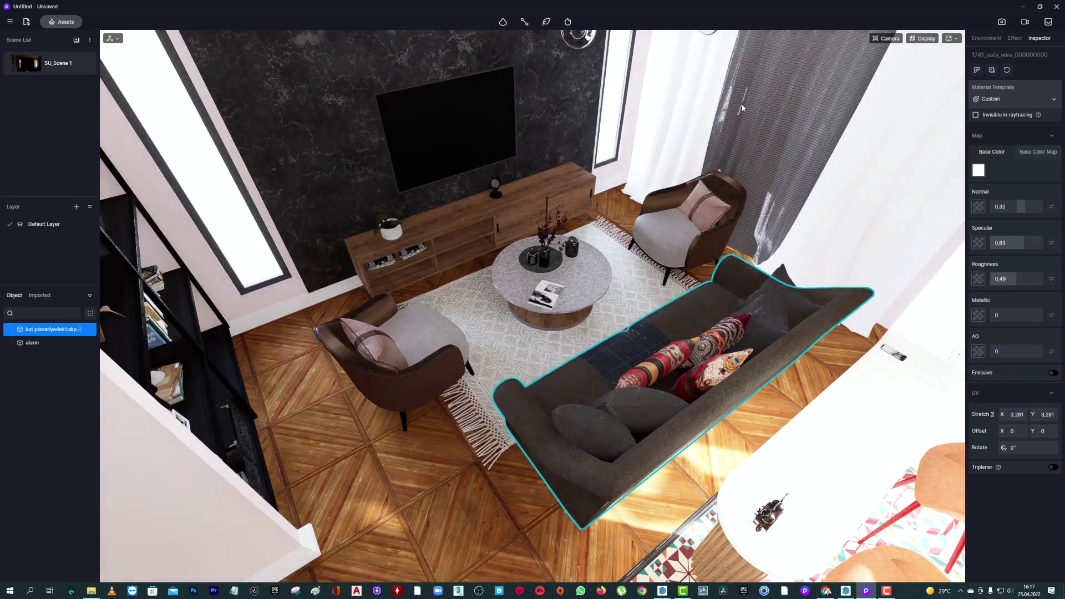
# Search the asset library's materials for 'curtain'.
pyautogui.click(62, 24)
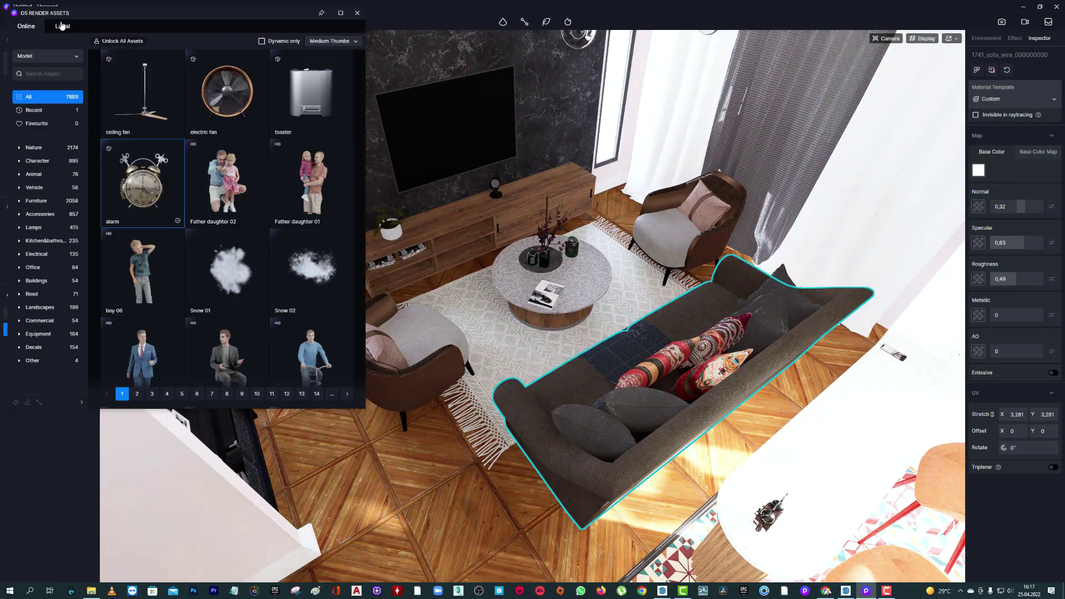
pyautogui.click(44, 57)
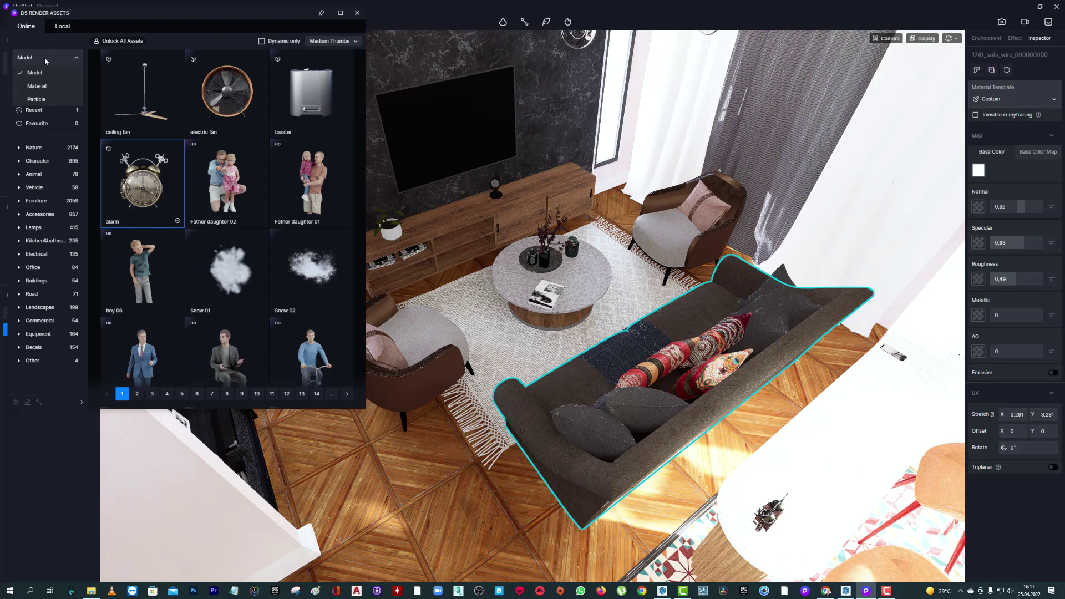
pyautogui.click(44, 75)
pyautogui.write('curtain')
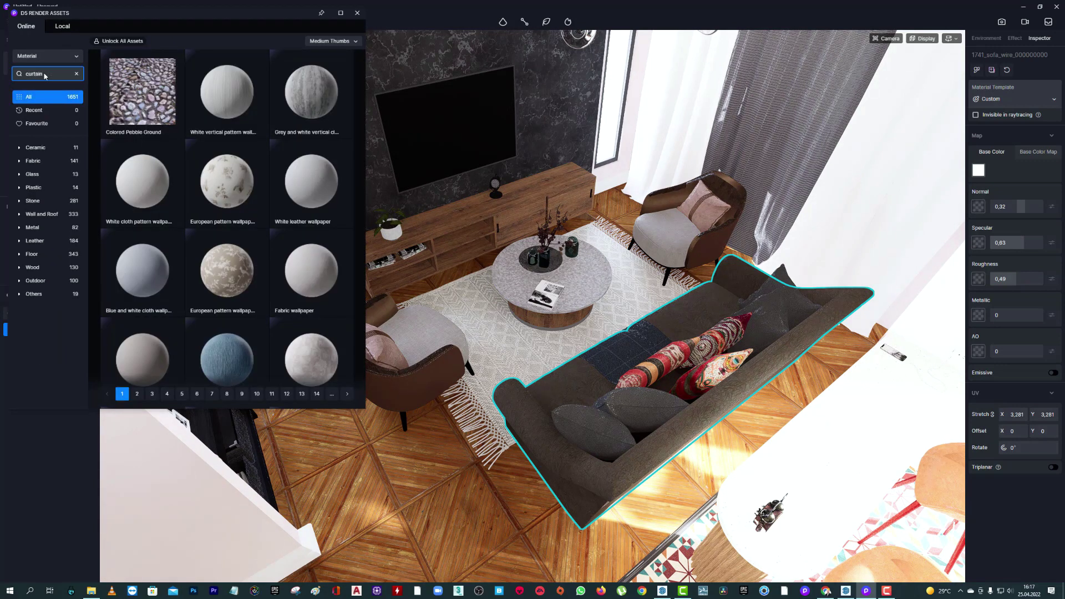
pyautogui.press('Return')
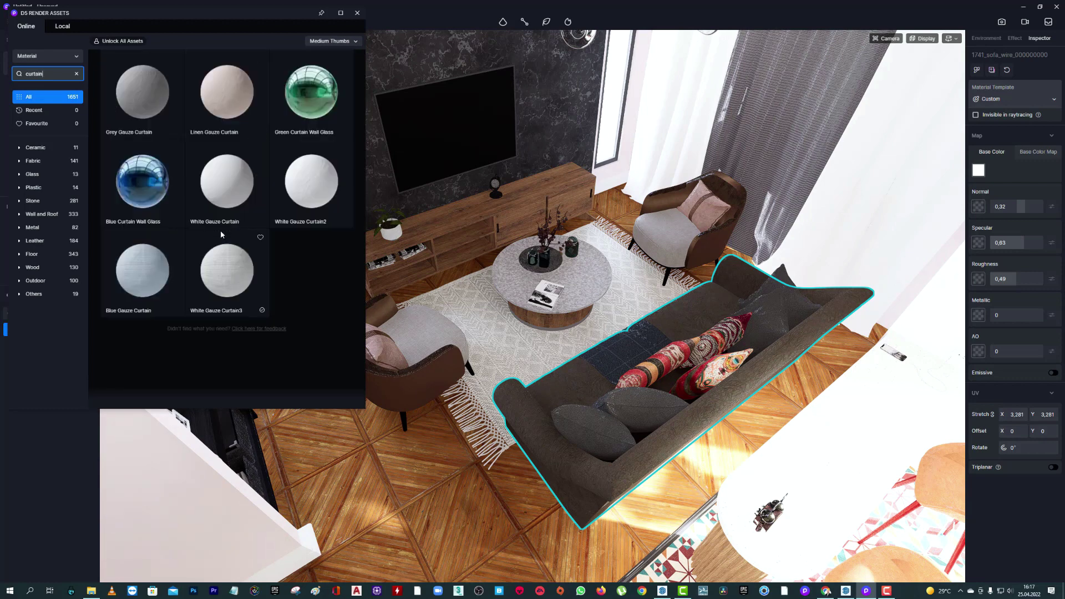
# Apply the White and Grey Gauze Curtain materials to the window curtains.
pyautogui.moveTo(233, 186); pyautogui.dragTo(755, 179)
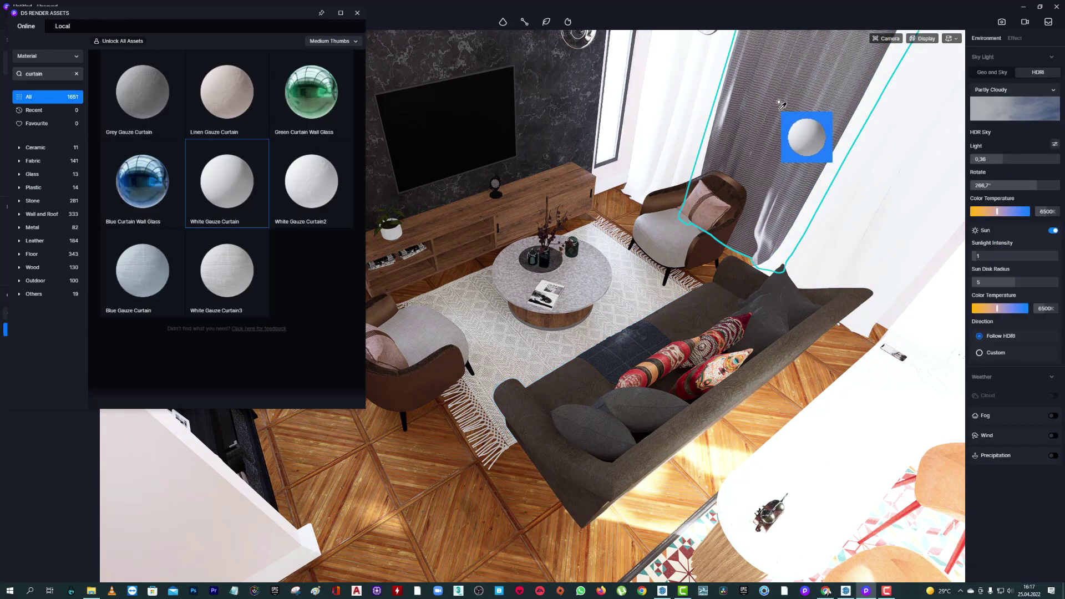
pyautogui.click(755, 180)
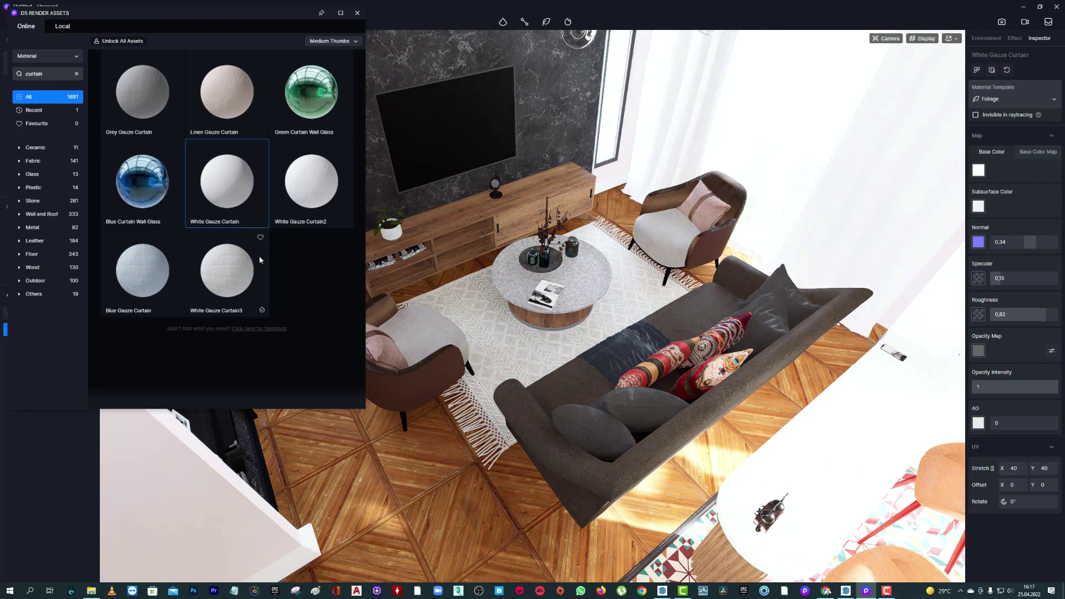
pyautogui.click(131, 95)
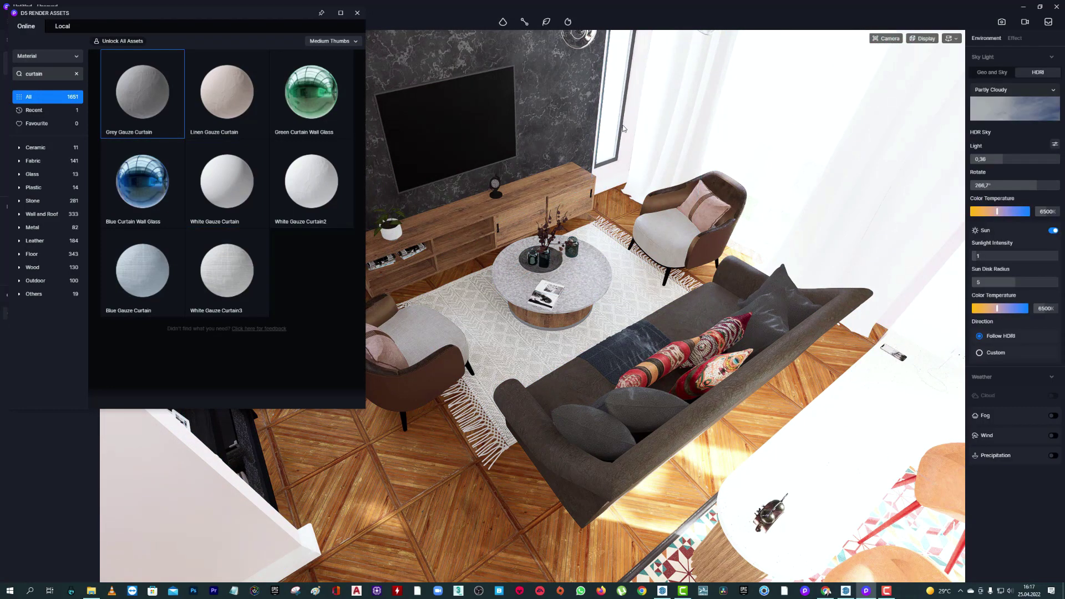
pyautogui.click(721, 122)
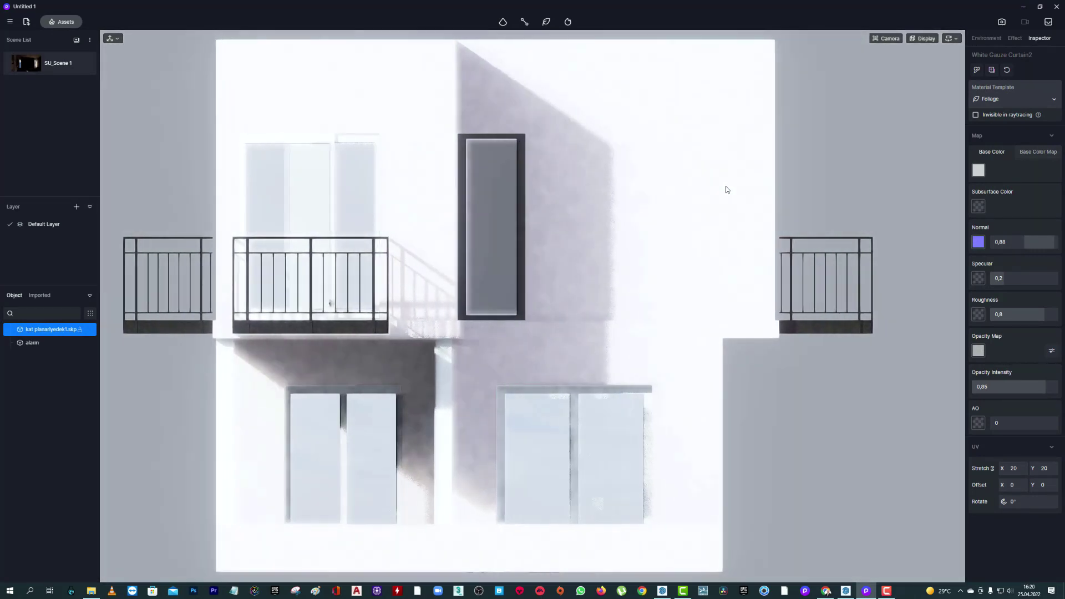
# Move the camera back inside the living room, facing the curtained window and TV wall.
pyautogui.scroll(-3, 725, 189)
pyautogui.scroll(4, 716, 210)
pyautogui.scroll(5, 706, 228)
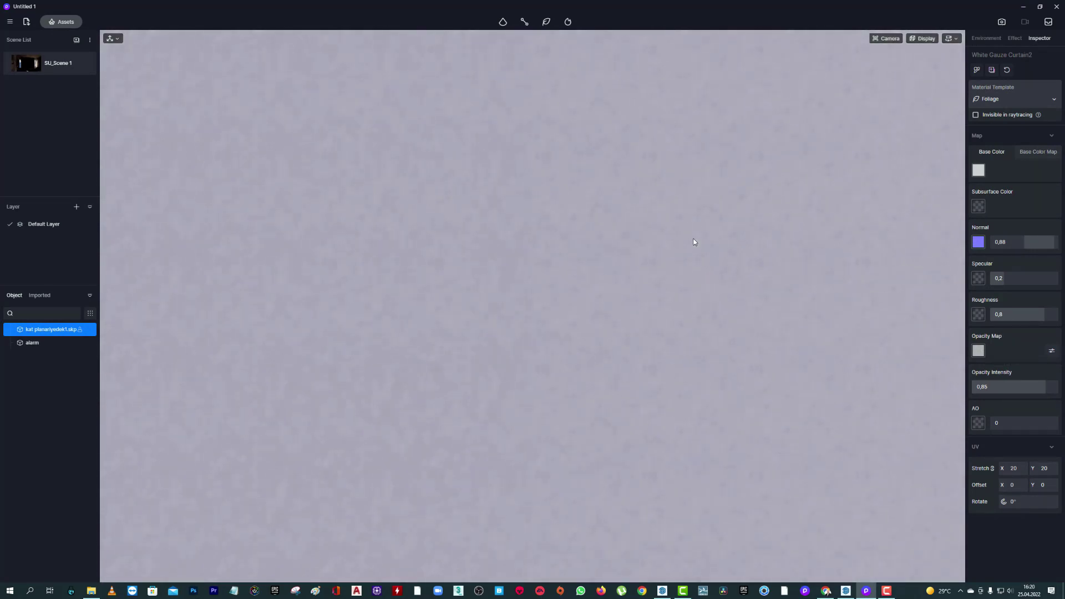
pyautogui.scroll(5, 693, 241)
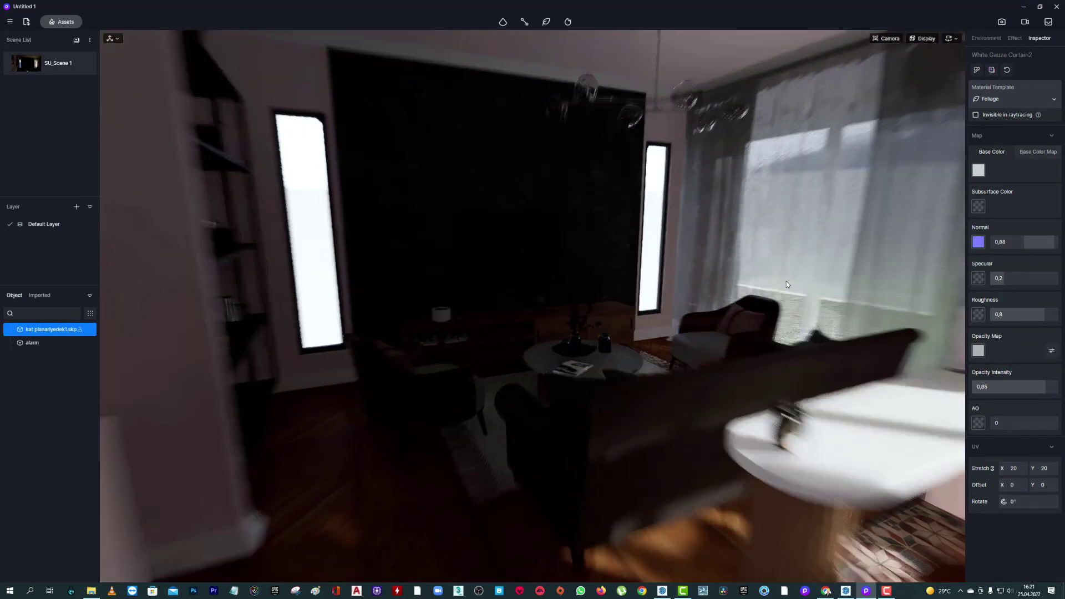
pyautogui.moveTo(786, 281); pyautogui.dragTo(885, 282, button='right')
pyautogui.scroll(-3, 885, 282)
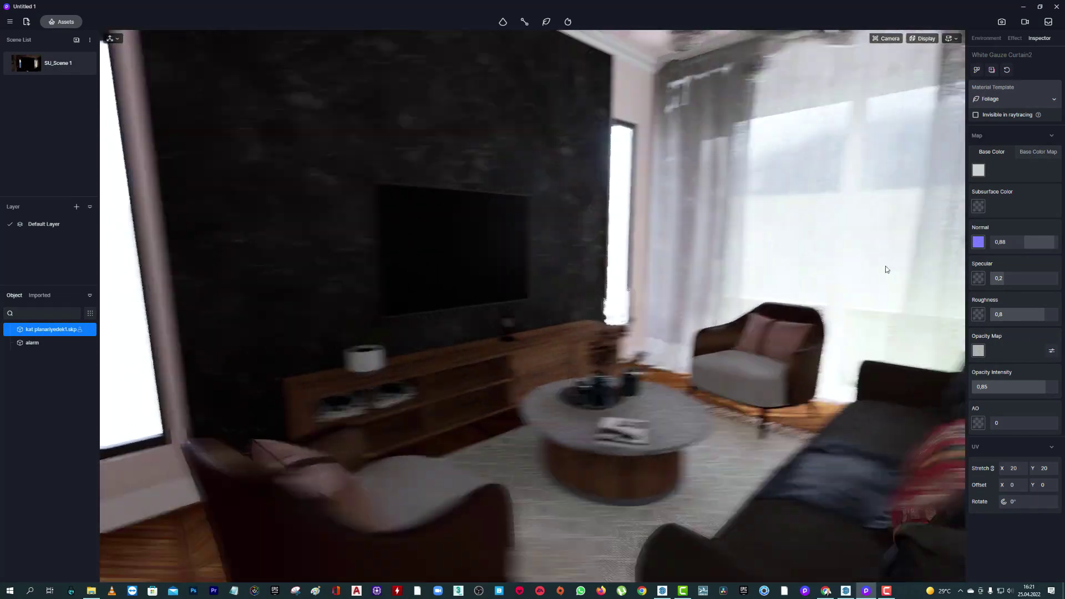
pyautogui.scroll(-3, 885, 270)
pyautogui.moveTo(885, 270)
pyautogui.mouseDown(button='right')
pyautogui.moveTo(932, 265)
pyautogui.moveTo(959, 244)
pyautogui.mouseUp(button='right')
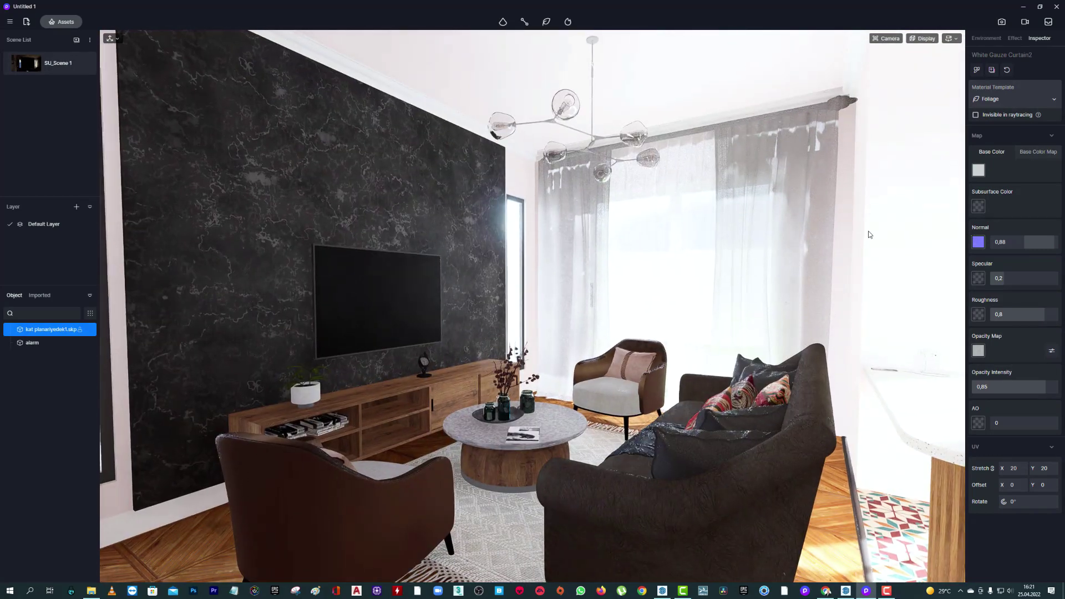
pyautogui.press('a')
pyautogui.press('Escape')
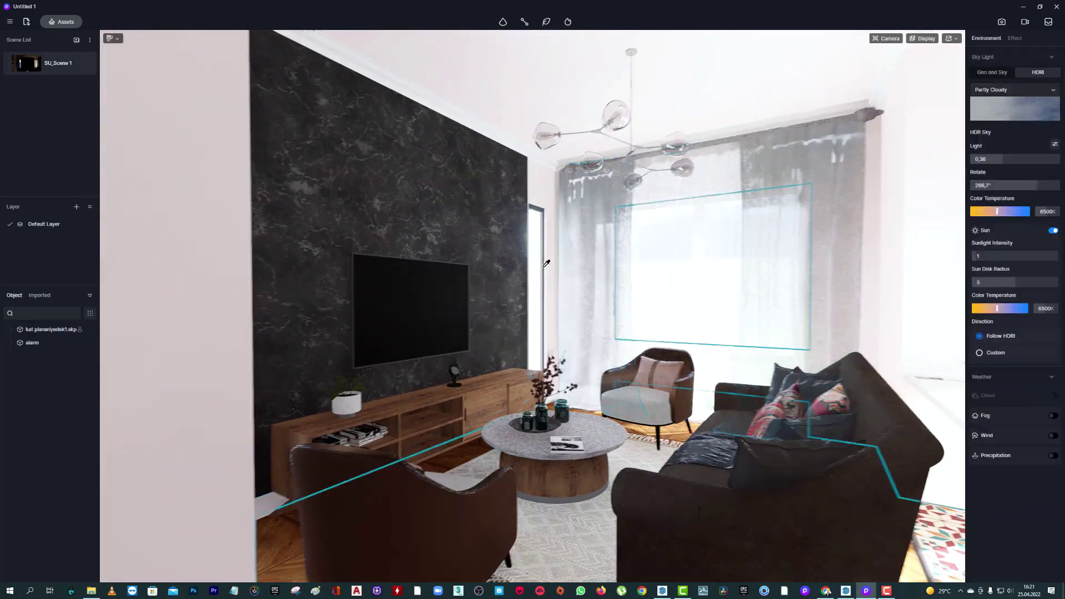
# Lower the marble TV wall's specular and roughness to 0,18.
pyautogui.press('d')
pyautogui.click(443, 228)
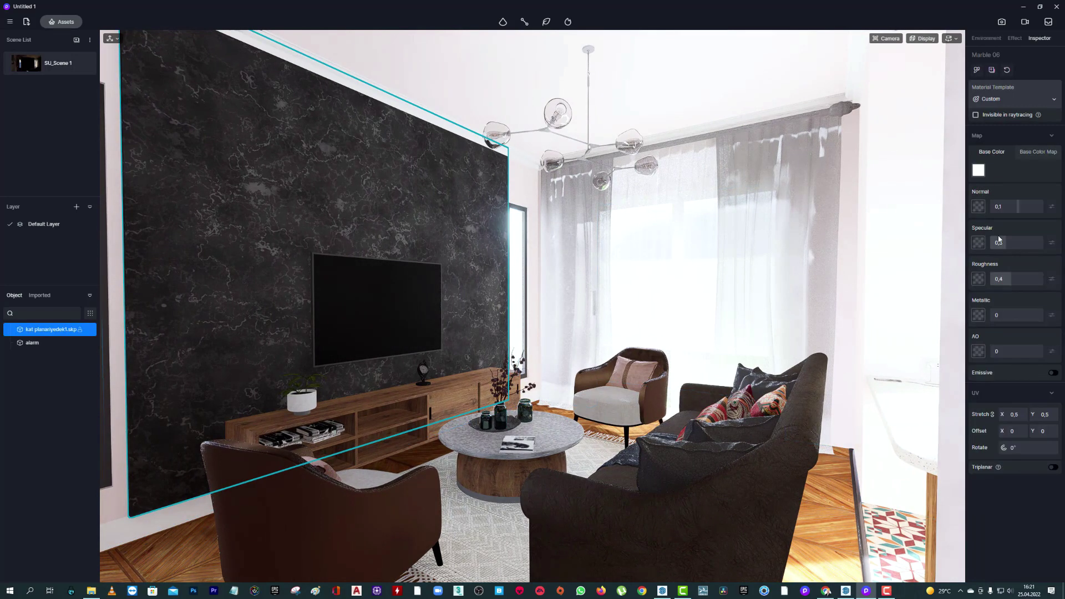
pyautogui.moveTo(1006, 242); pyautogui.dragTo(998, 243)
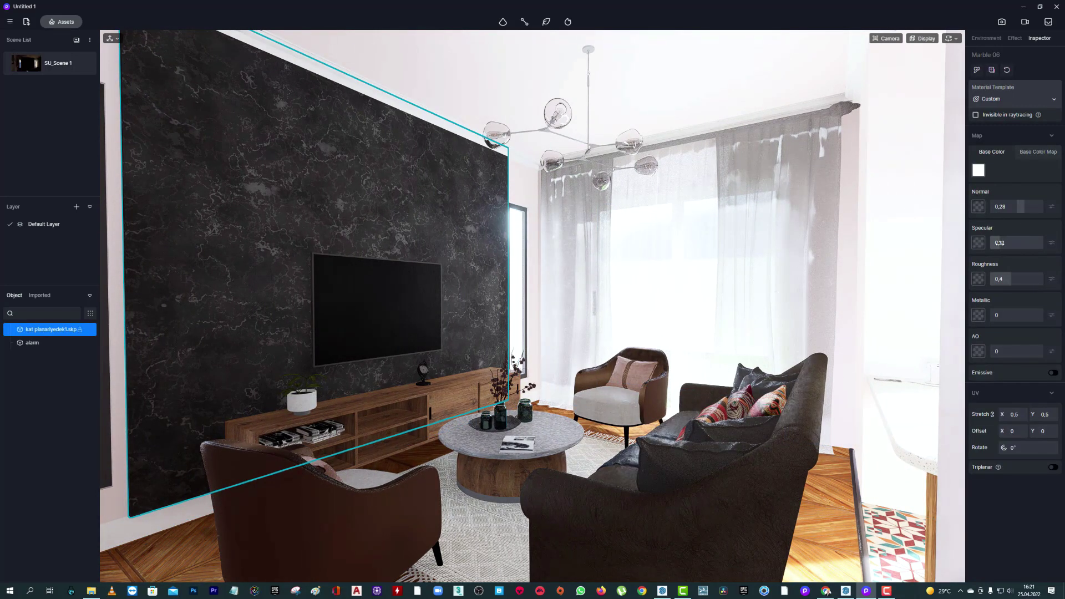
pyautogui.moveTo(1011, 278); pyautogui.dragTo(998, 280)
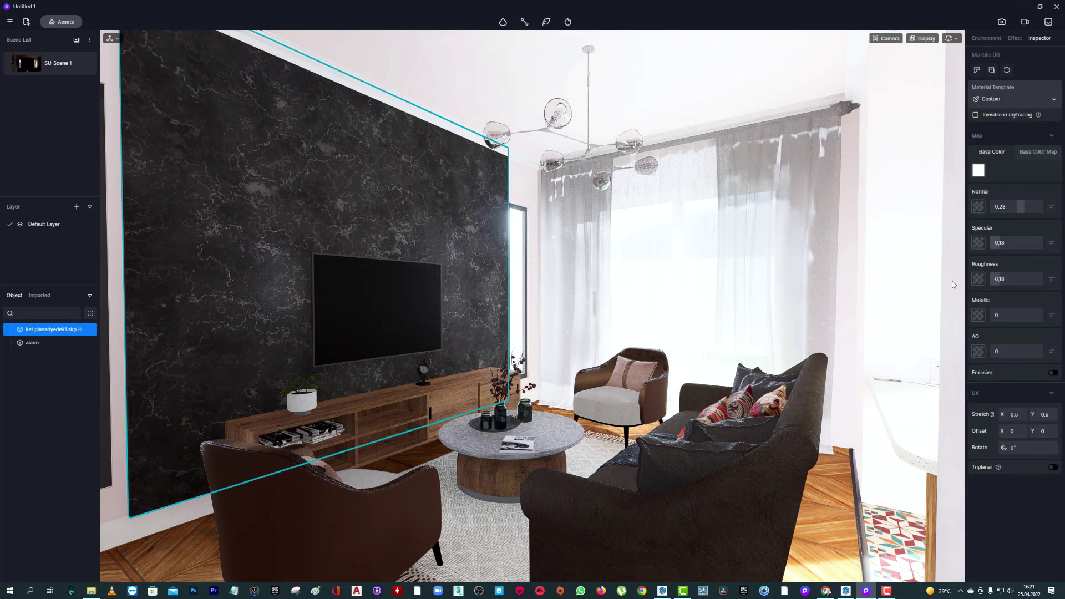
# Drop the TV material's roughness to 0,09.
pyautogui.click(377, 310)
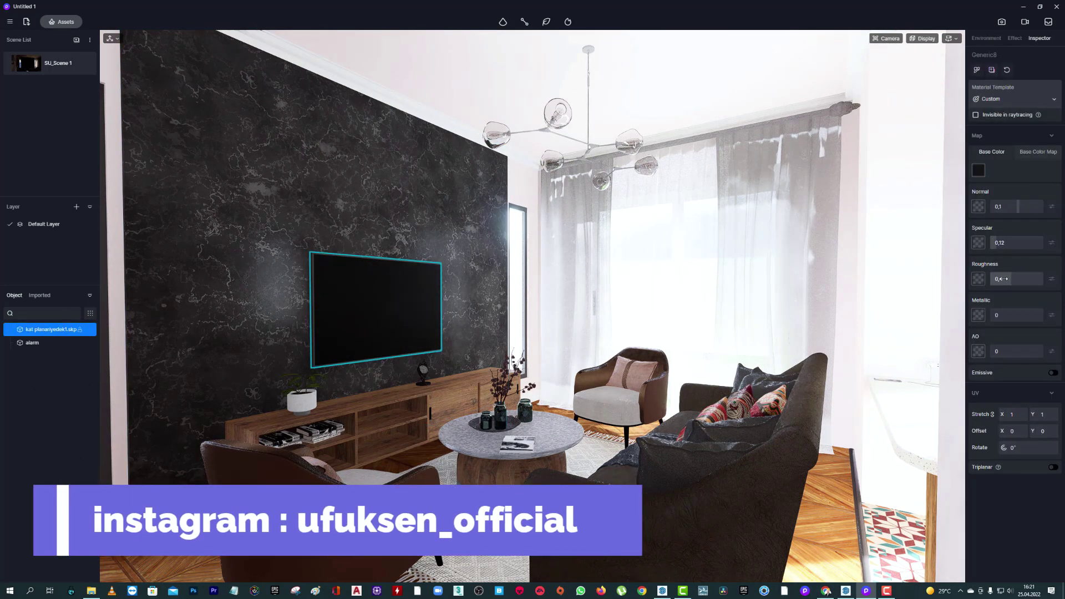
pyautogui.moveTo(1004, 278); pyautogui.dragTo(992, 279)
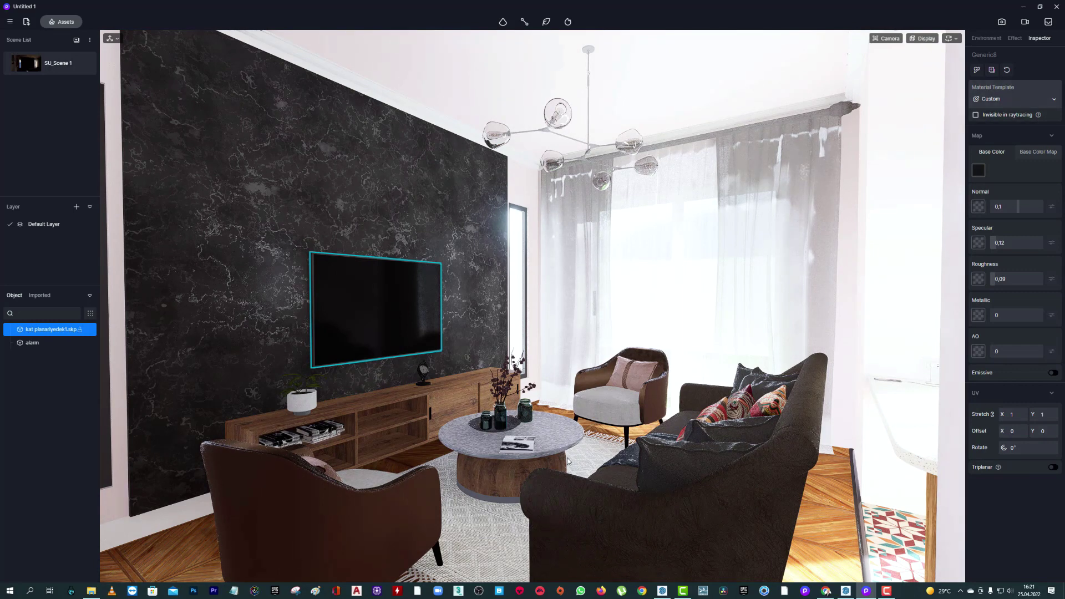
pyautogui.click(1005, 22)
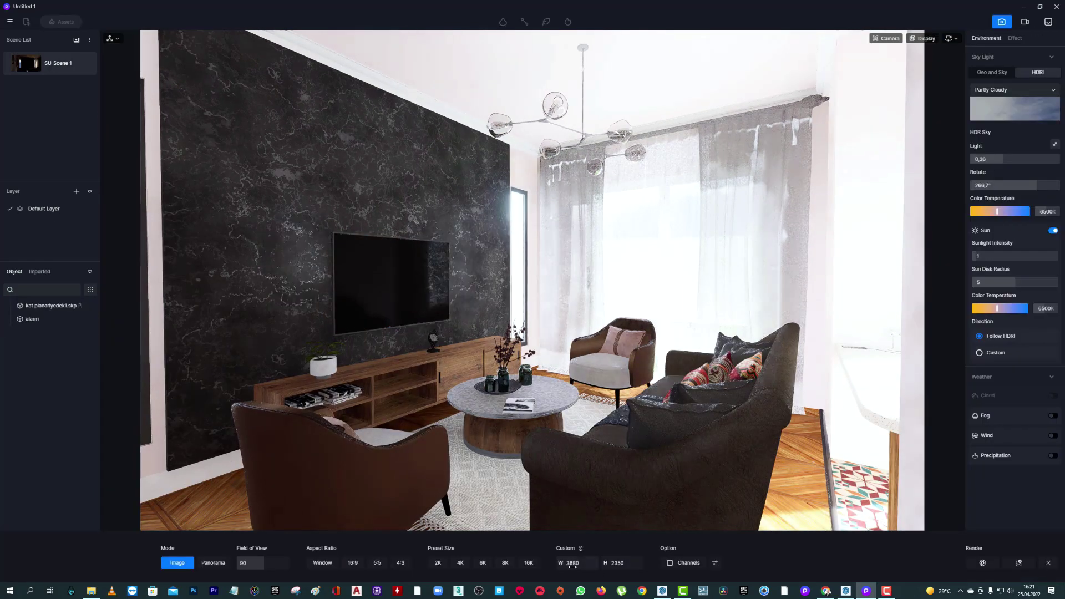
# Render the living room view at 2K (2048×1080) and save it as a PNG.
pyautogui.click(438, 563)
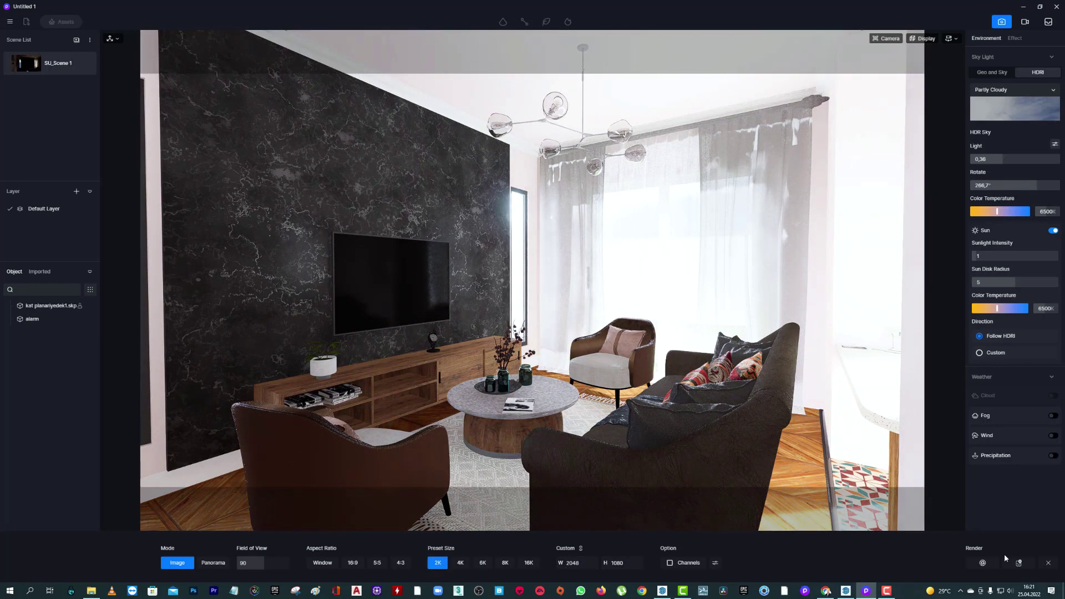
pyautogui.click(982, 564)
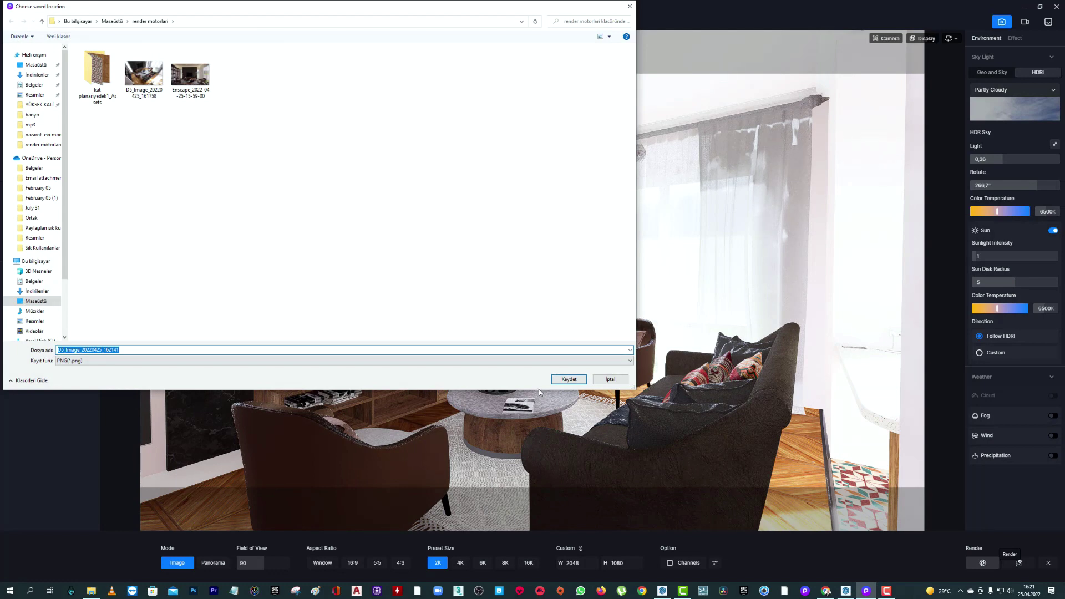
pyautogui.click(569, 379)
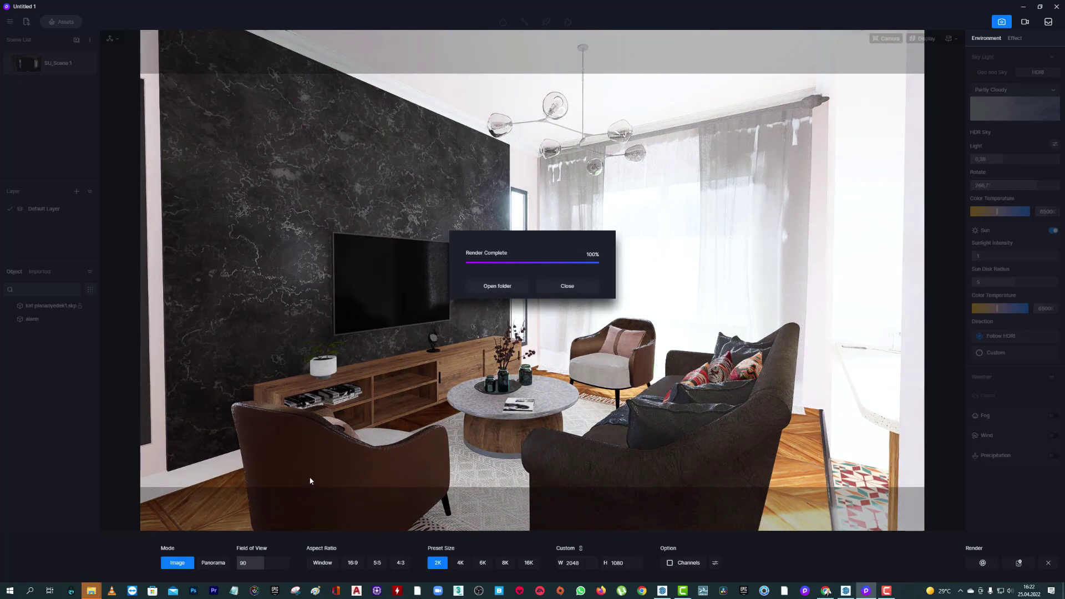
# Preview D5_Image_20220425_162141 in Photos, then close the viewer.
pyautogui.moveTo(92, 590)
pyautogui.click(216, 561)
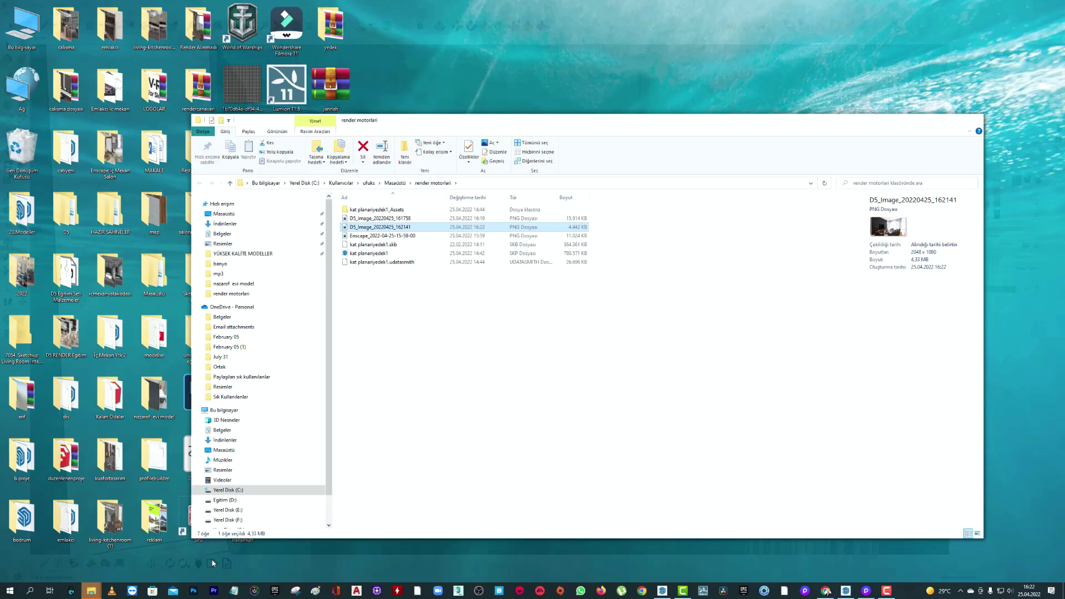
pyautogui.doubleClick(382, 228)
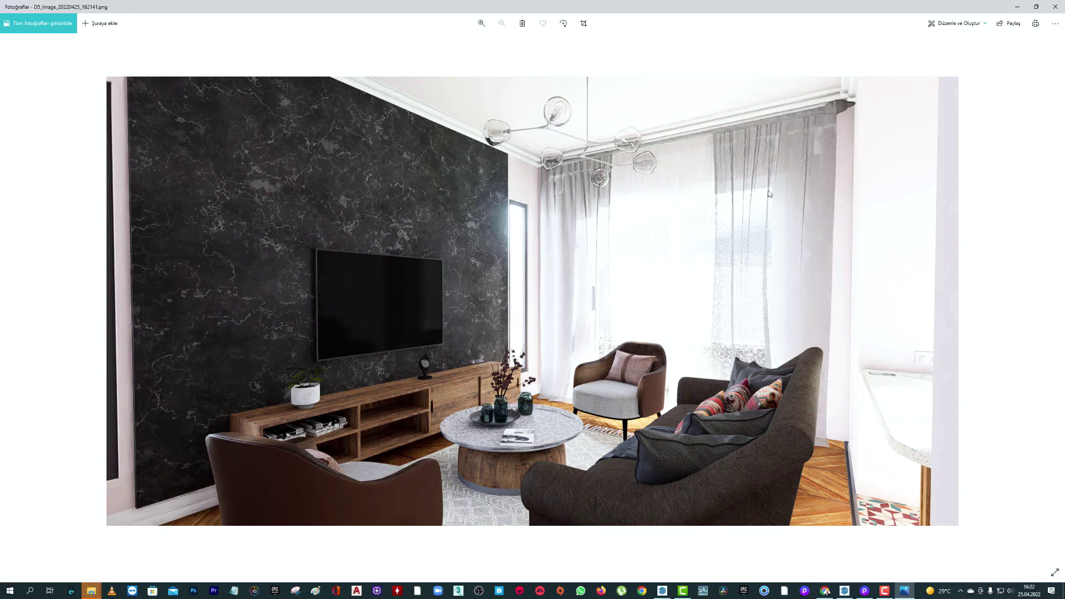
pyautogui.click(1055, 7)
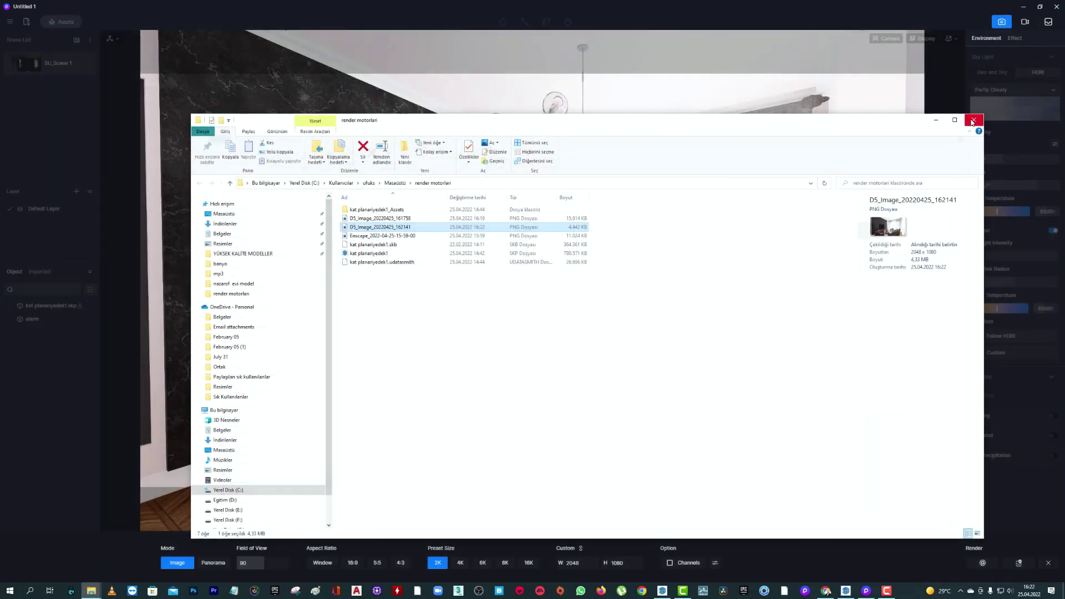
# Close Explorer and the Render Complete message and leave image render mode.
pyautogui.click(971, 121)
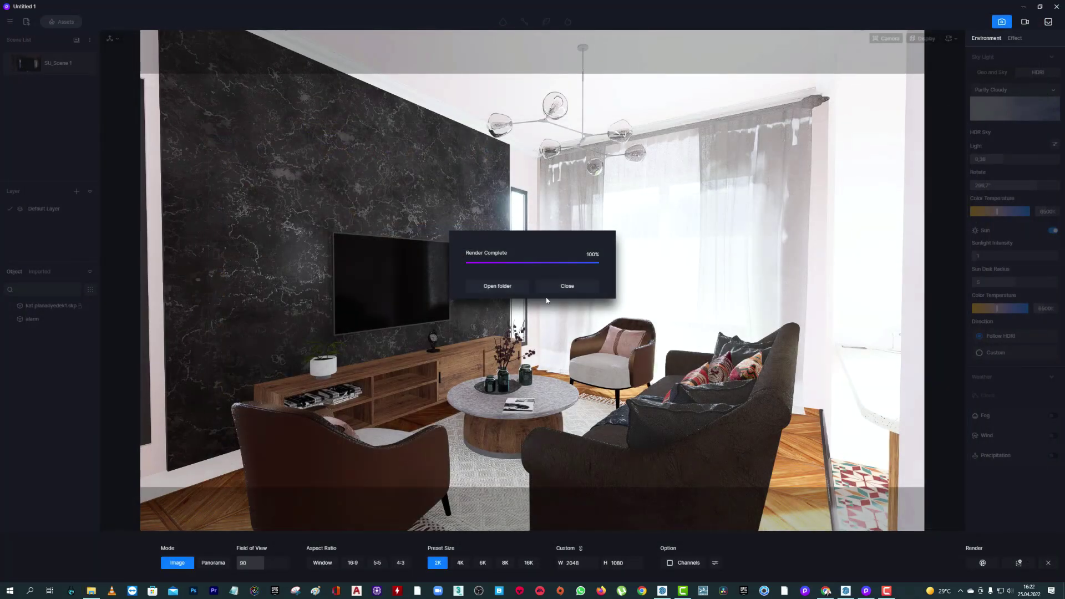
pyautogui.click(567, 285)
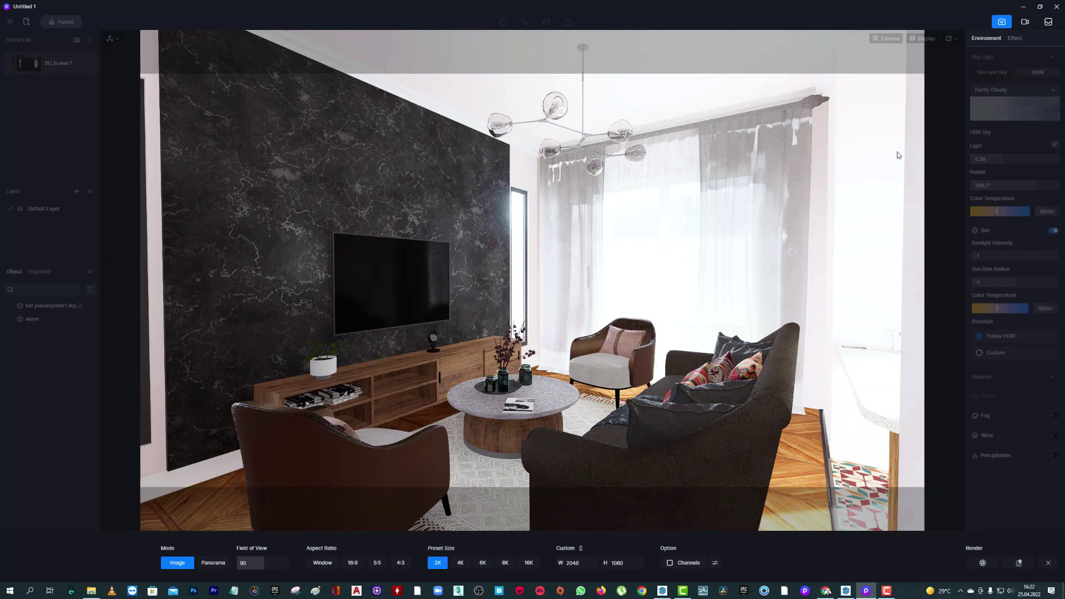
pyautogui.click(1048, 562)
# Set post-processing Highlight to 0,05 and Shadow to 0,66.
pyautogui.click(1014, 38)
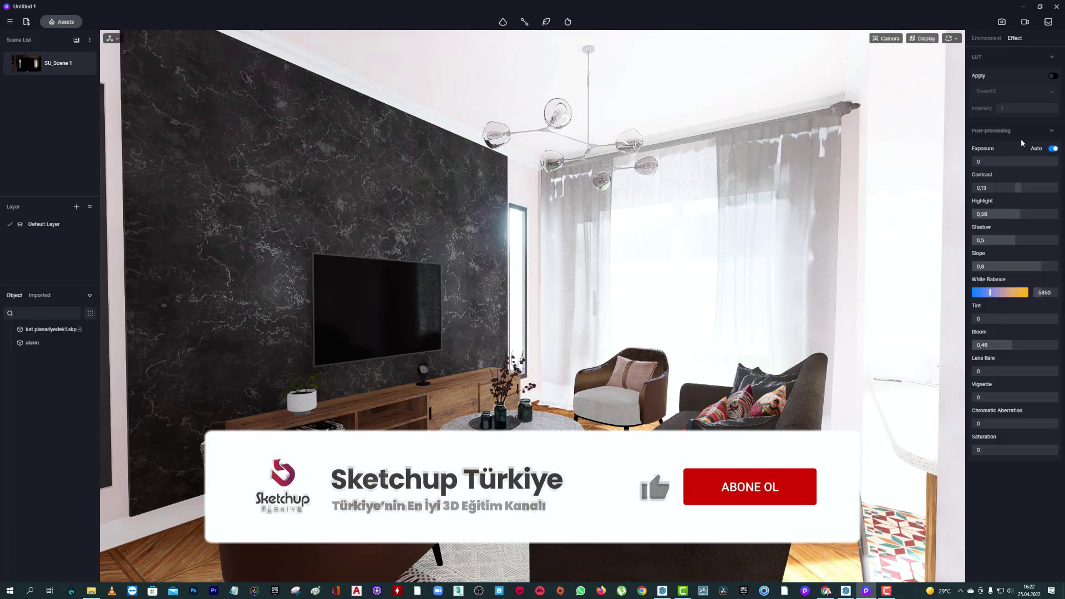
pyautogui.moveTo(1016, 213); pyautogui.dragTo(995, 213)
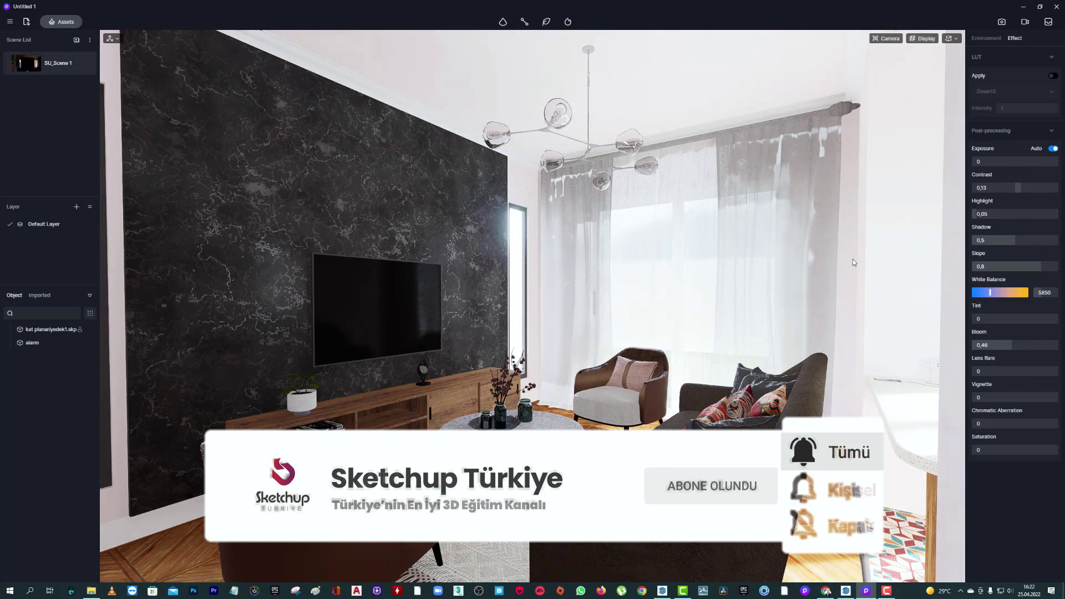
pyautogui.moveTo(1022, 241); pyautogui.dragTo(1015, 242)
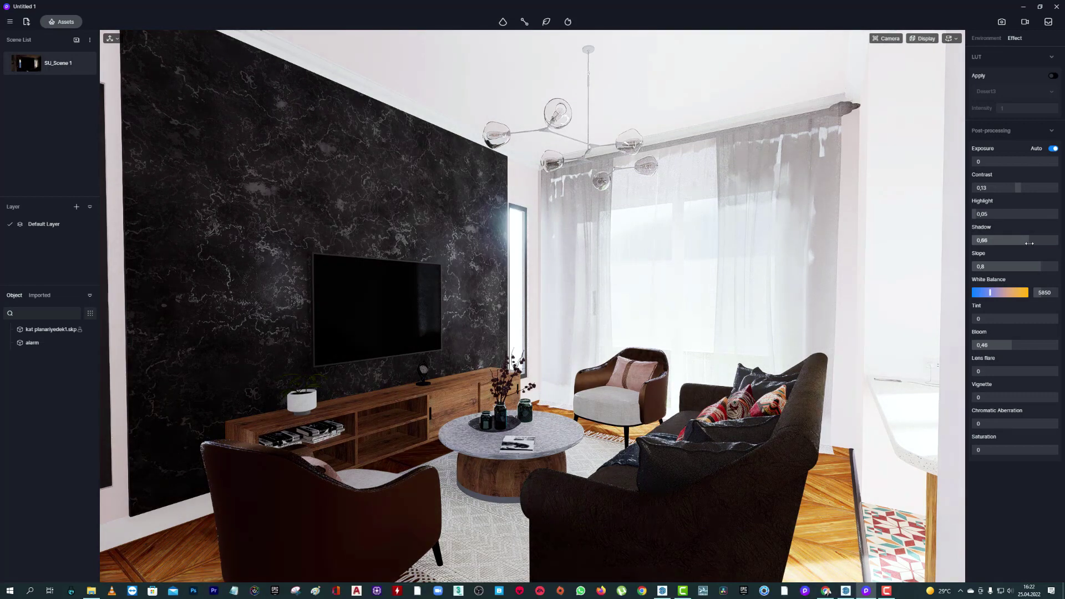